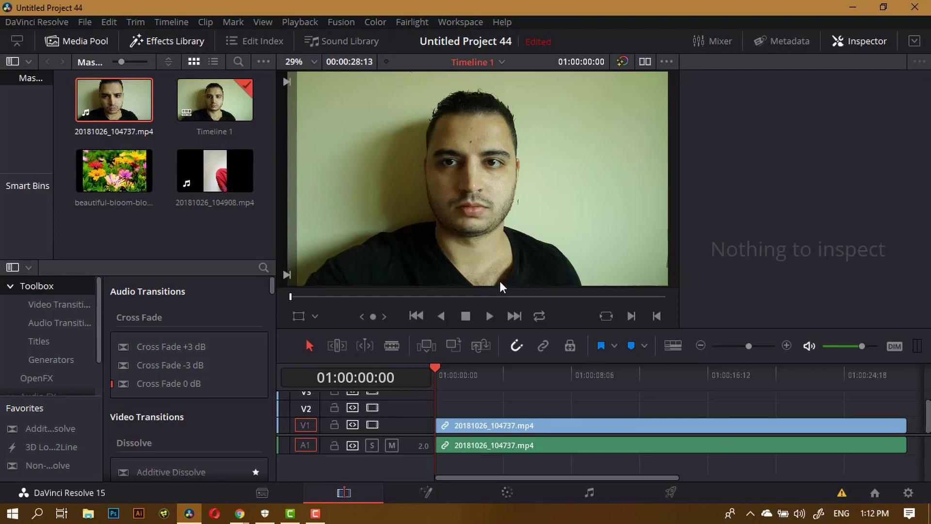
Add a Delta Keyer node between MediaIn1 and MediaOut1 on the Fusion page and place it midway between them.
{"action": "left_click", "coordinate": [415, 491]}
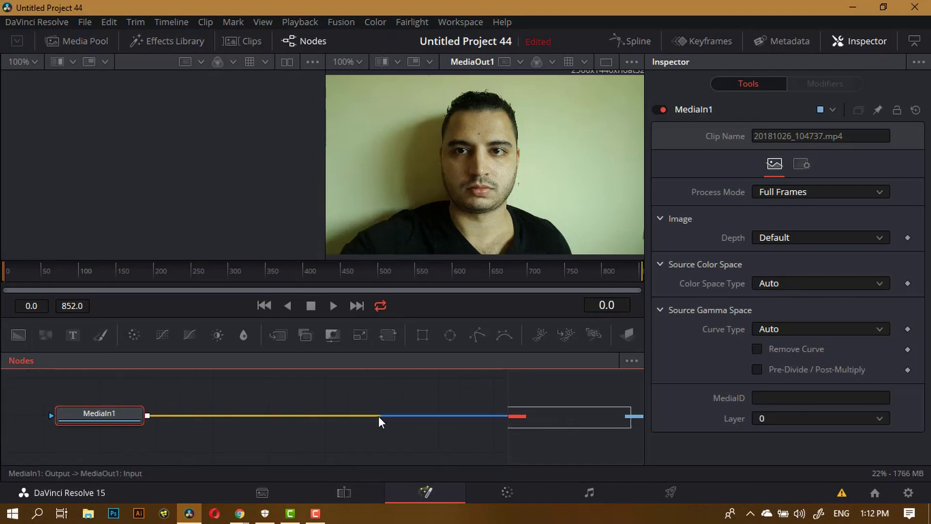
{"action": "left_click_drag", "start_coordinate": [109, 409], "coordinate": [348, 401]}
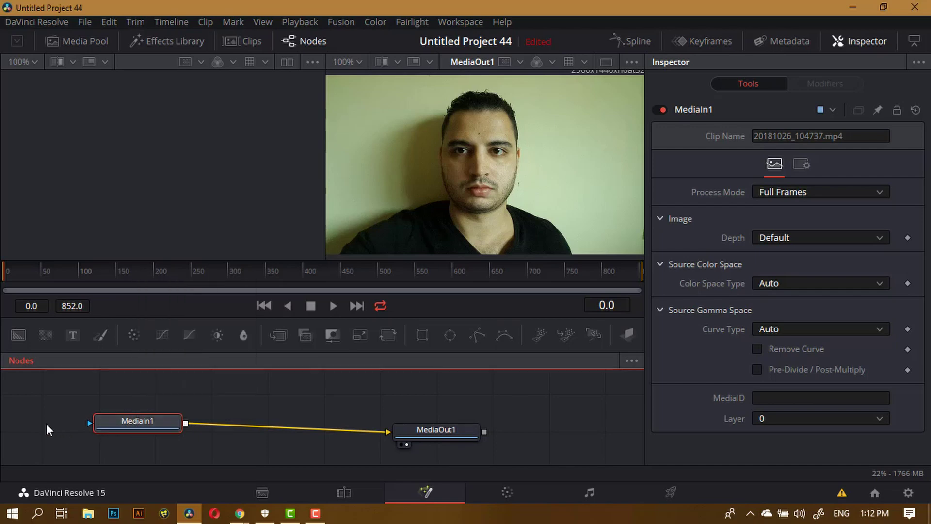
{"action": "key", "text": "shift+space"}
{"action": "type", "text": "Delta Keyer"}
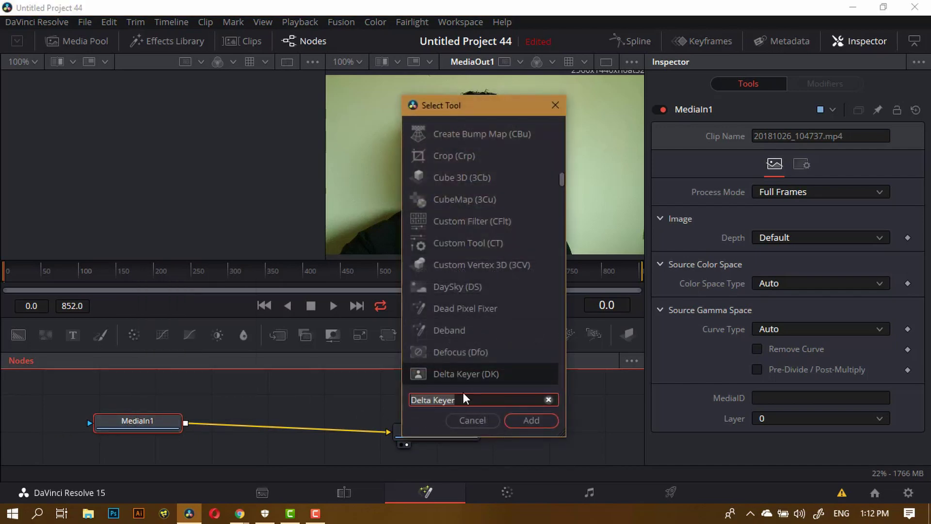
{"action": "left_click", "coordinate": [469, 401]}
{"action": "left_click", "coordinate": [536, 424]}
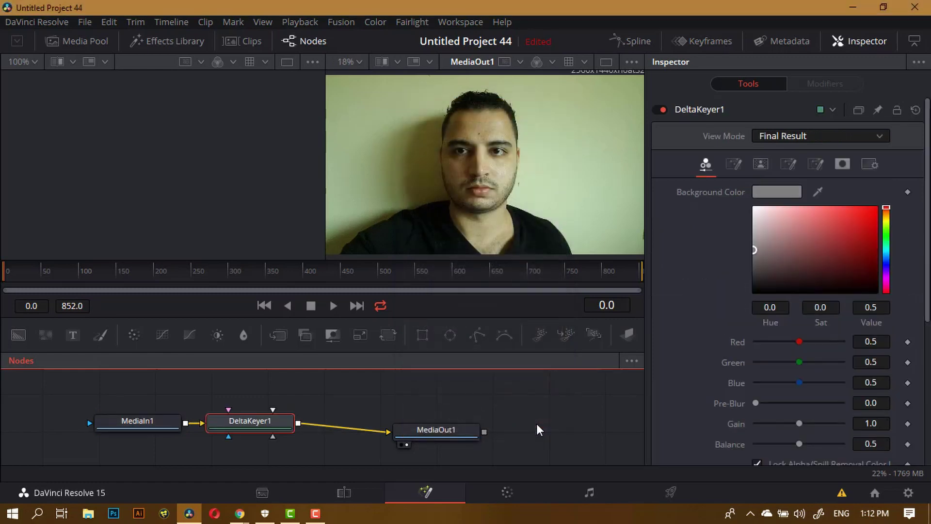
{"action": "left_click_drag", "start_coordinate": [260, 421], "coordinate": [301, 411]}
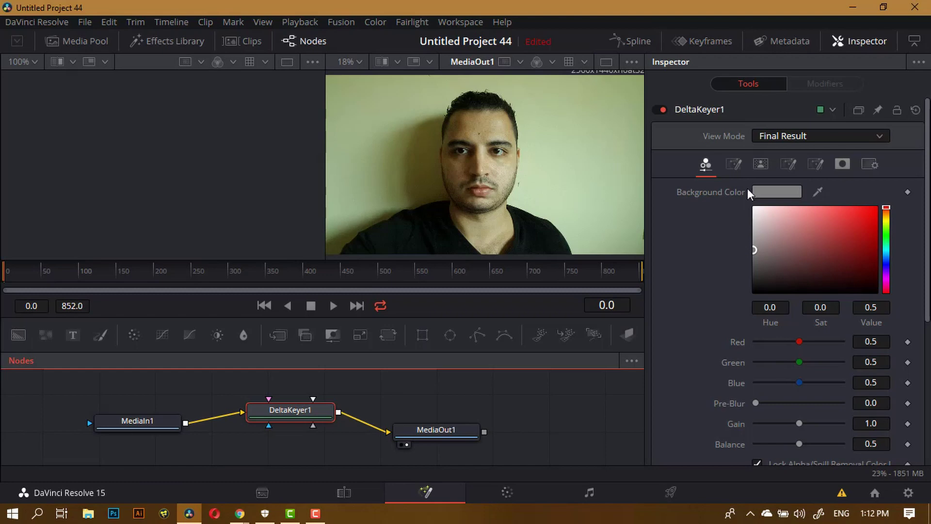
Set the Delta Keyer's background color to the light green #b0c497 sampled from the wall behind the man.
{"action": "left_click", "coordinate": [771, 190]}
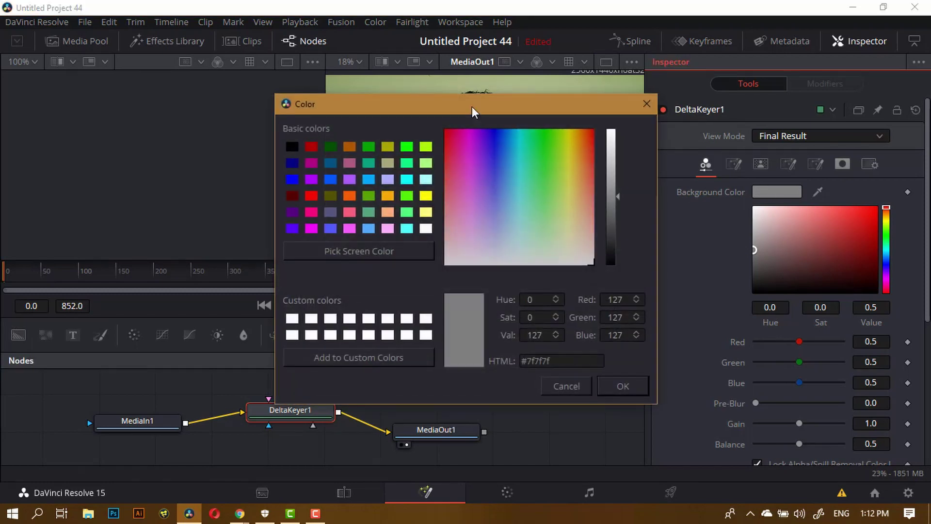
{"action": "left_click_drag", "start_coordinate": [473, 106], "coordinate": [679, 223]}
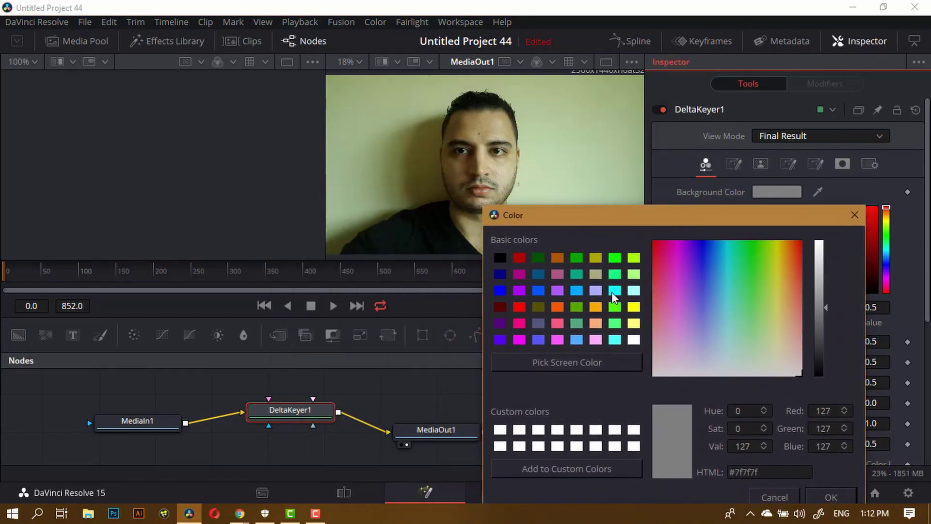
{"action": "left_click", "coordinate": [599, 362]}
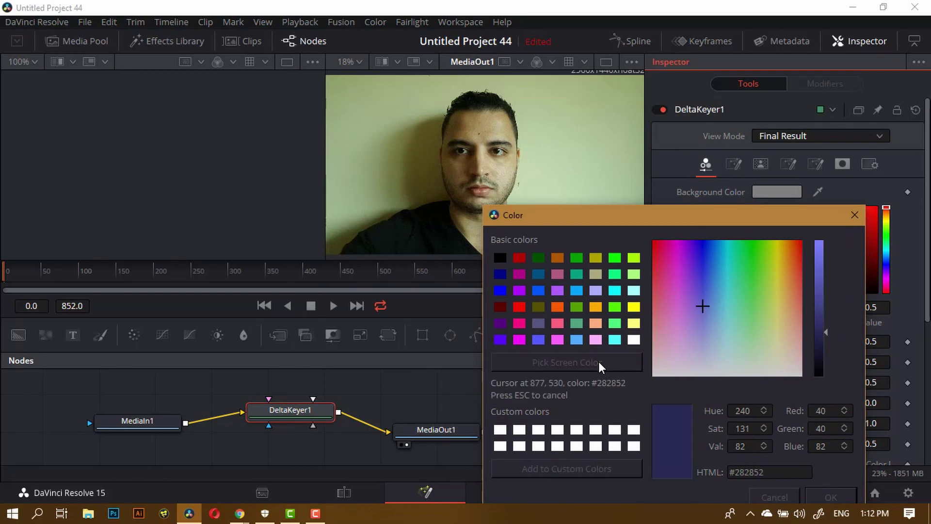
{"action": "left_click", "coordinate": [577, 127]}
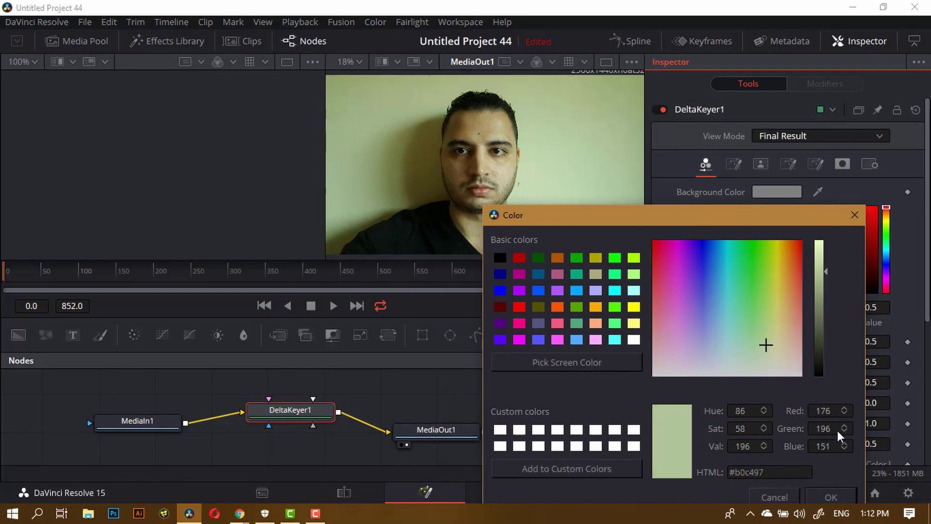
{"action": "left_click", "coordinate": [830, 501]}
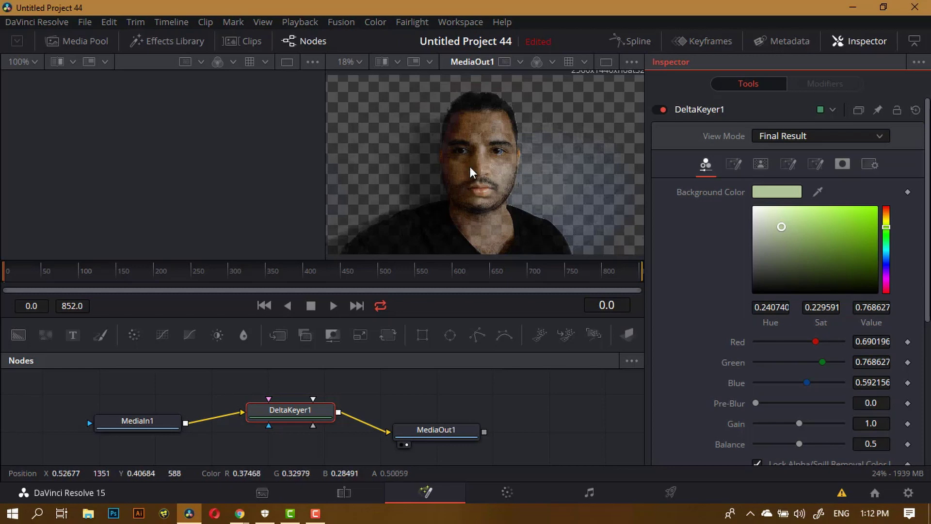
Lower the Delta Keyer's green reference value to 0.378, then try adjusting the blue reference and undo that change.
{"action": "scroll", "coordinate": [787, 338], "scroll_direction": "down", "scroll_amount": 5}
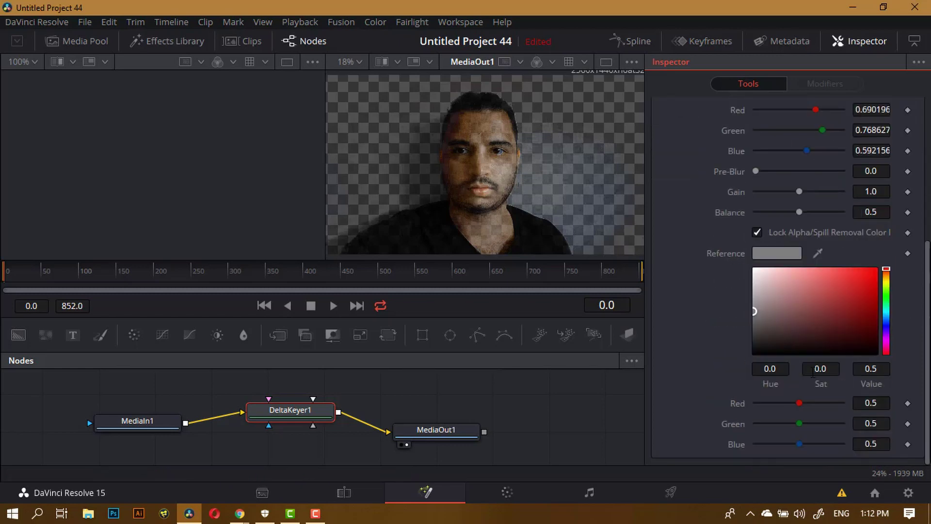
{"action": "left_click_drag", "start_coordinate": [803, 405], "coordinate": [794, 424]}
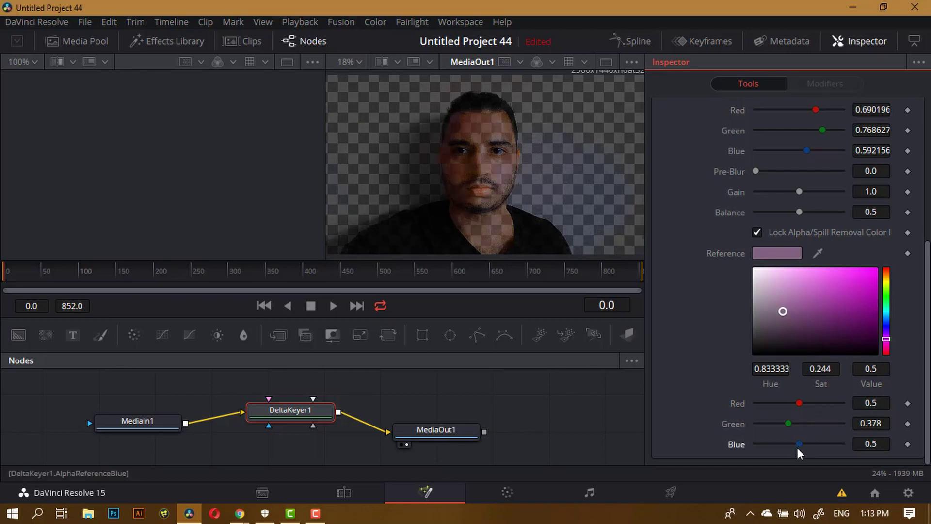
{"action": "left_click", "coordinate": [796, 446]}
{"action": "mouse_move", "coordinate": [792, 446]}
{"action": "left_mouse_down"}
{"action": "mouse_move", "coordinate": [781, 444]}
{"action": "mouse_move", "coordinate": [801, 441]}
{"action": "mouse_move", "coordinate": [763, 441]}
{"action": "mouse_move", "coordinate": [798, 443]}
{"action": "left_mouse_up"}
{"action": "key", "text": "ctrl+z"}
{"action": "scroll", "coordinate": [776, 232], "scroll_direction": "up", "scroll_amount": 3}
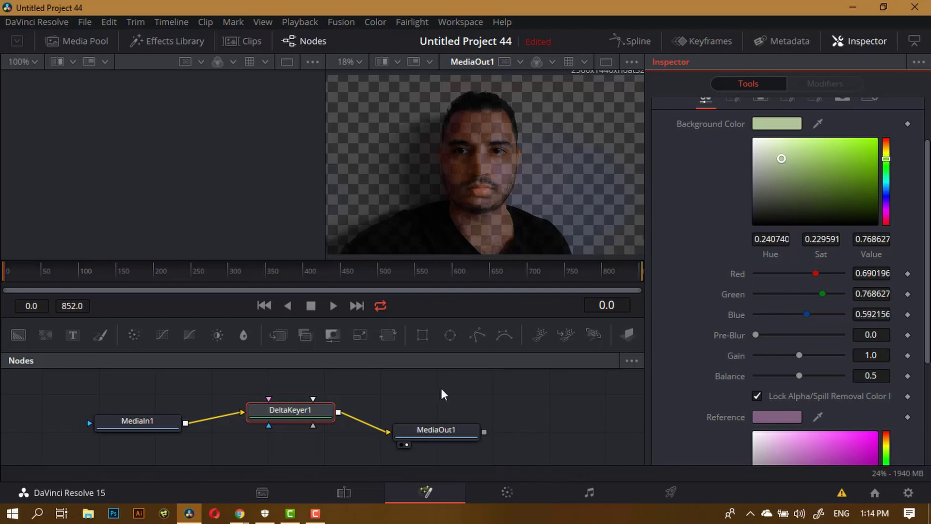
Delete the Delta Keyer node and move MediaIn1 closer to MediaOut1.
{"action": "left_click", "coordinate": [295, 416]}
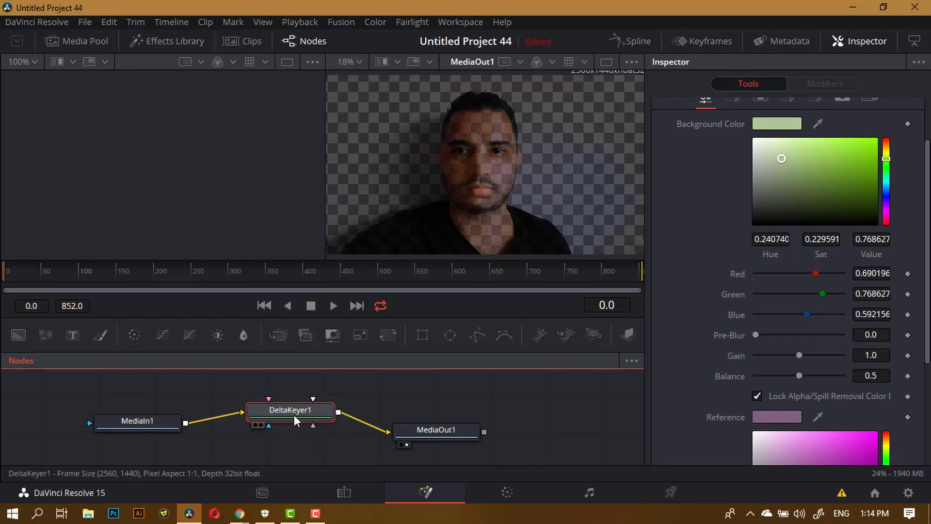
{"action": "key", "text": "Delete"}
{"action": "left_click", "coordinate": [141, 418]}
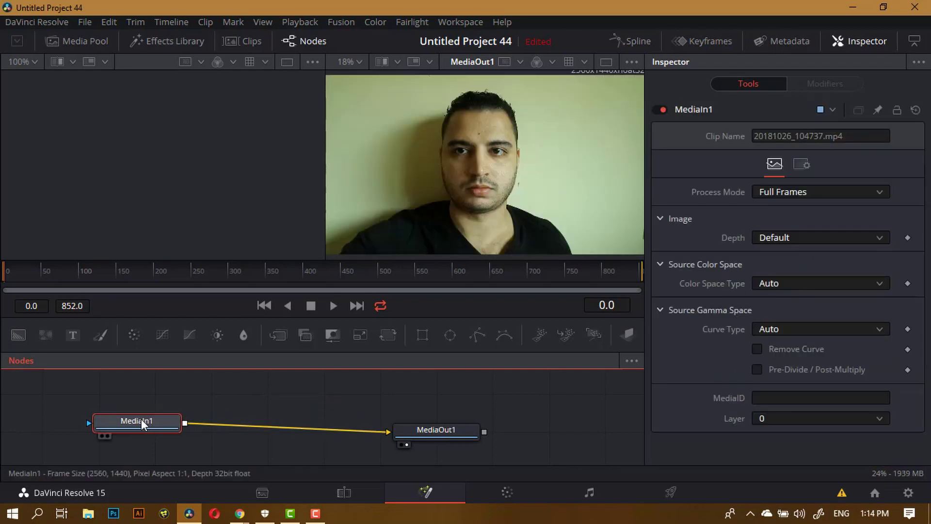
{"action": "left_click_drag", "start_coordinate": [141, 419], "coordinate": [177, 424]}
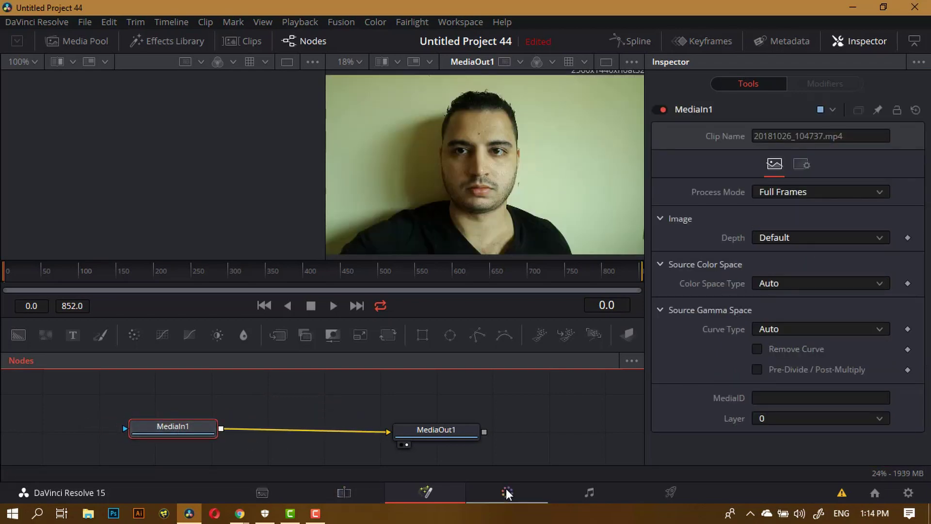
Activate a freehand curve window for the clip on the Color page.
{"action": "left_click", "coordinate": [508, 489]}
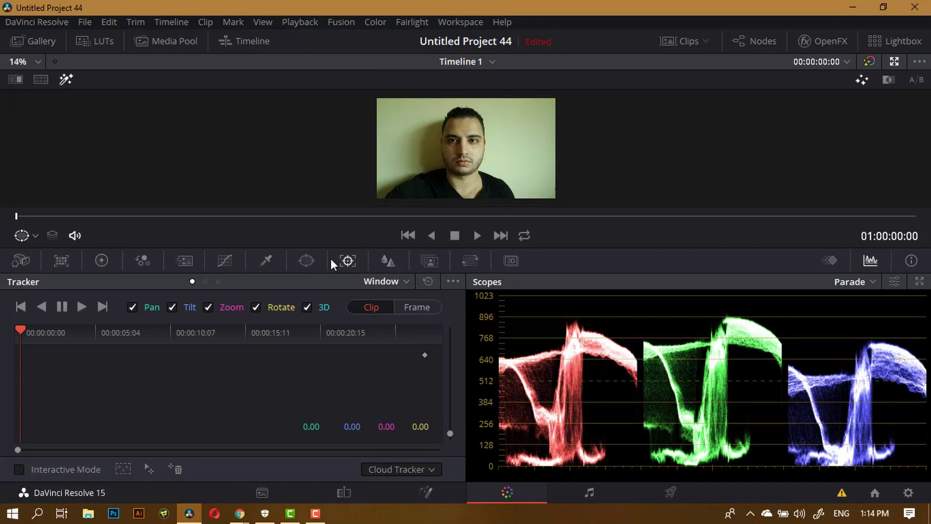
{"action": "left_click", "coordinate": [306, 260]}
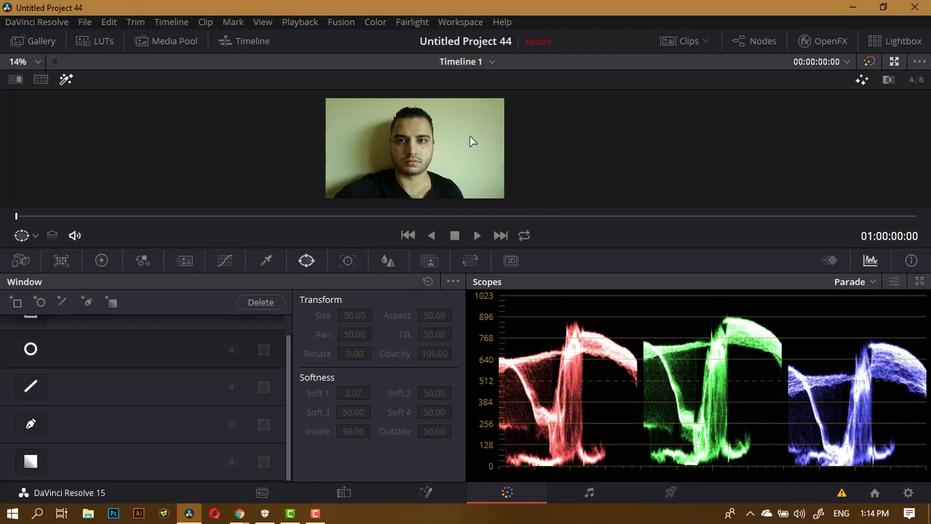
{"action": "scroll", "coordinate": [335, 146], "scroll_direction": "up", "scroll_amount": 2}
{"action": "scroll", "coordinate": [290, 147], "scroll_direction": "left", "scroll_amount": 1}
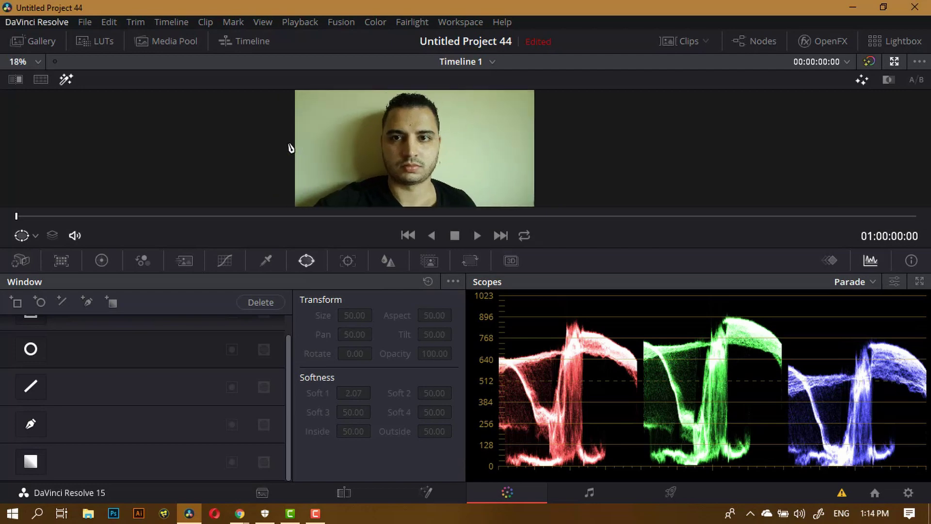
{"action": "key", "text": "alt+f"}
{"action": "left_click", "coordinate": [31, 424]}
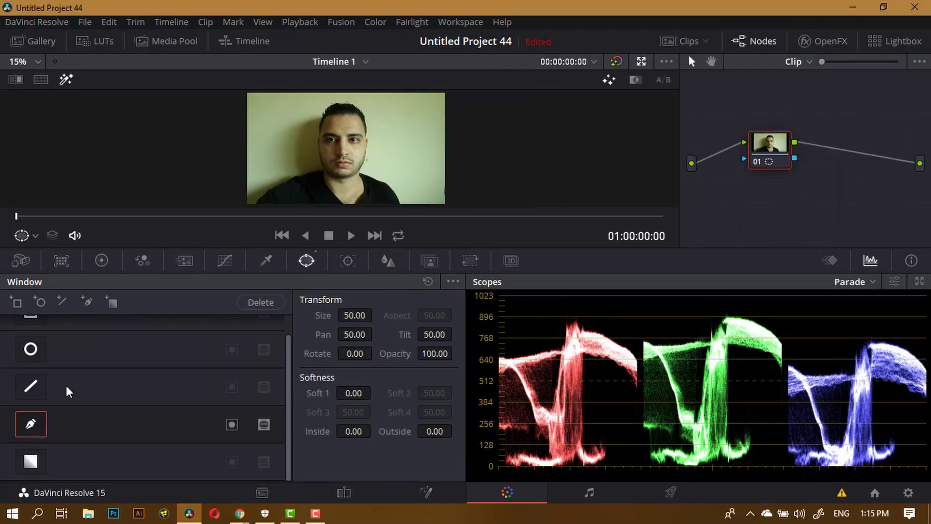
Trace a closed curve window around the man's shoulders and head to isolate him from the wall.
{"action": "left_click", "coordinate": [256, 203]}
{"action": "left_click", "coordinate": [272, 189]}
{"action": "left_click", "coordinate": [310, 173]}
{"action": "left_click", "coordinate": [323, 172]}
{"action": "left_click", "coordinate": [319, 137]}
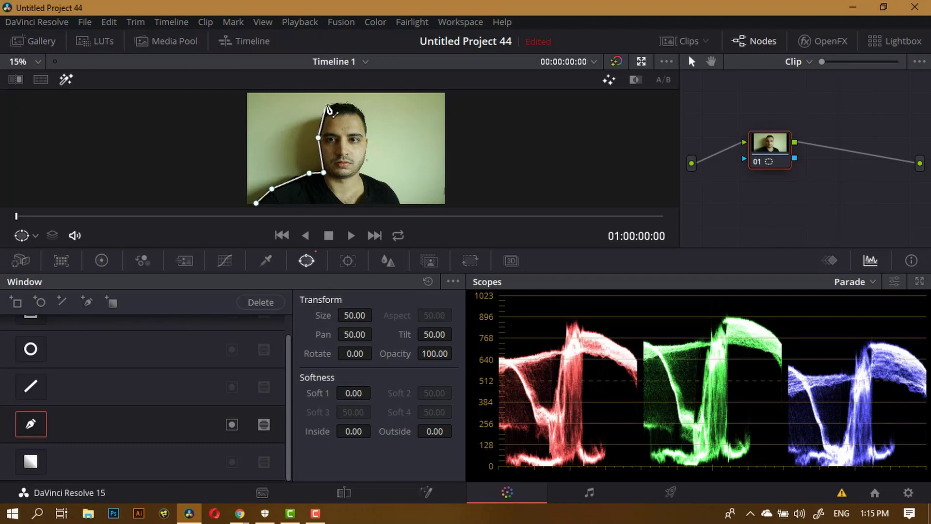
{"action": "left_click", "coordinate": [323, 112]}
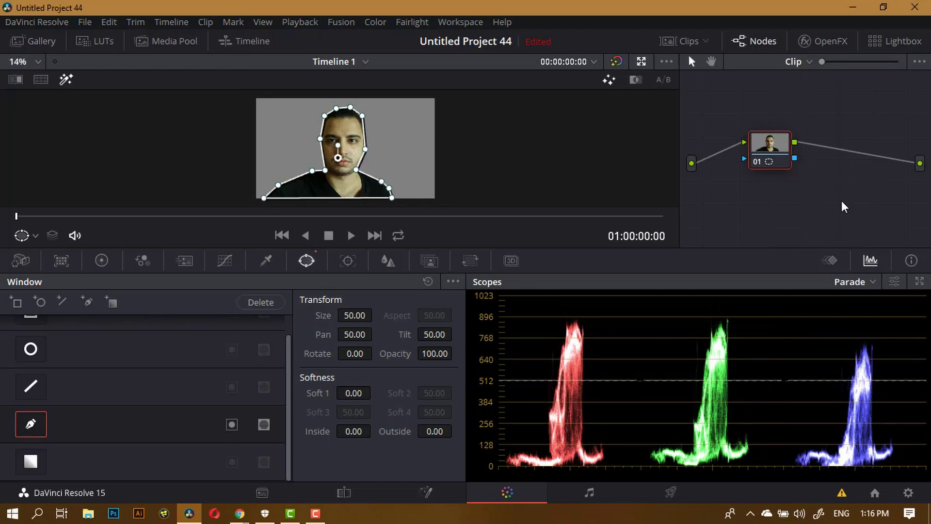
Add an alpha output to the clip's node graph.
{"action": "right_click", "coordinate": [776, 187]}
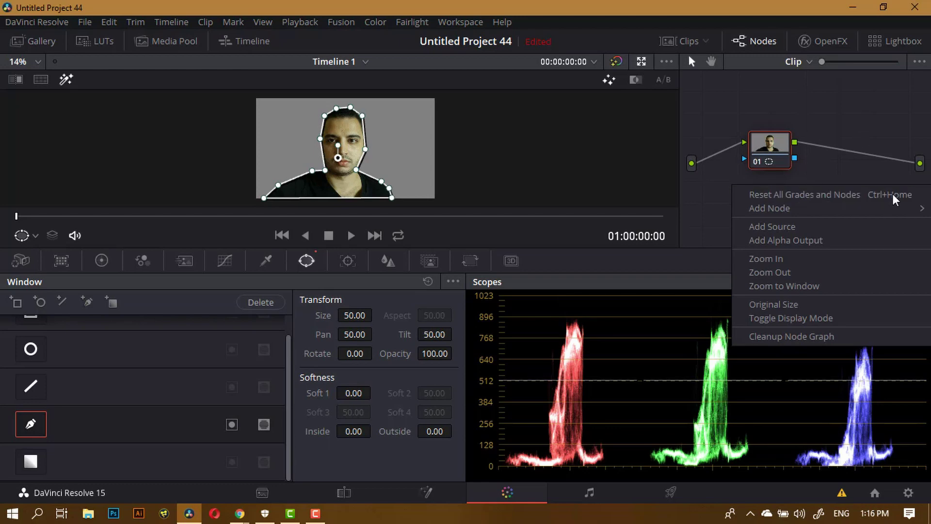
{"action": "left_click", "coordinate": [839, 240]}
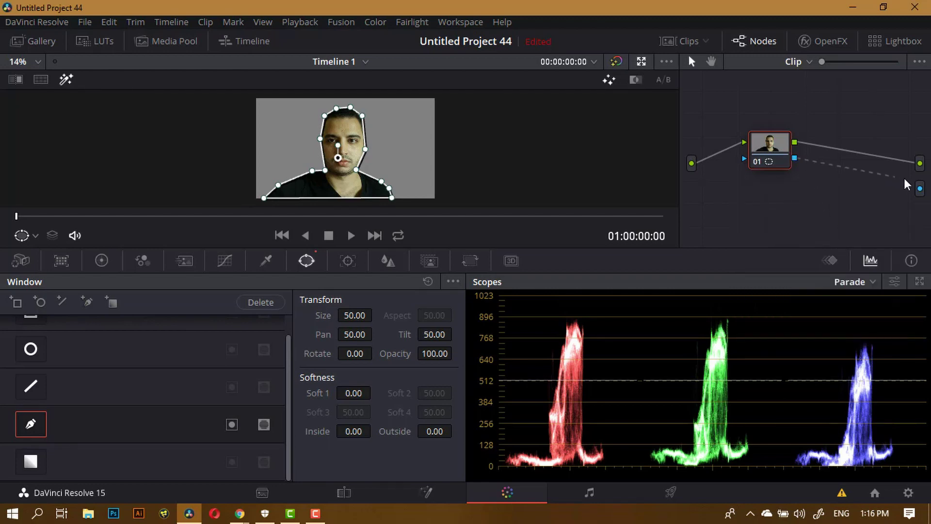
{"action": "left_click_drag", "start_coordinate": [920, 188], "coordinate": [818, 193]}
On the Edit page, place the flower image on V2 at the timeline start and extend it to nearly the video's length.
{"action": "left_click", "coordinate": [345, 497]}
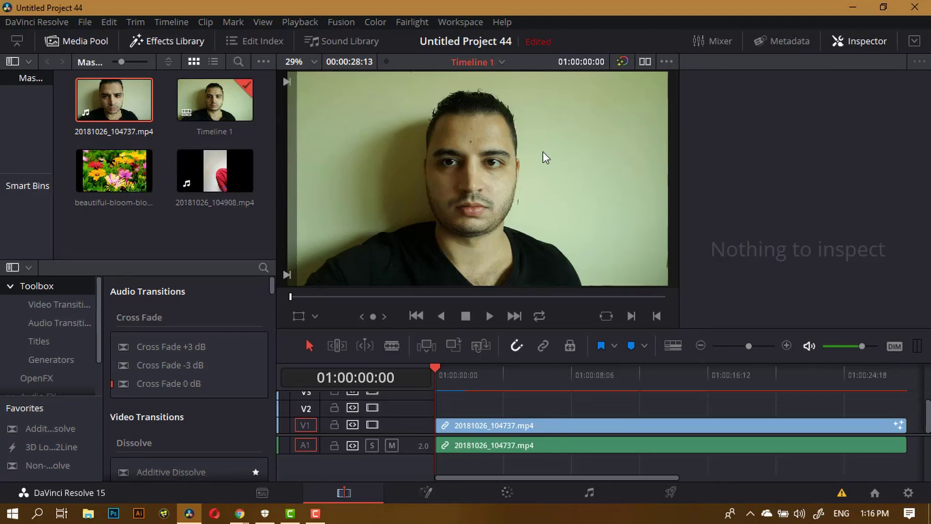
{"action": "left_click", "coordinate": [116, 167]}
{"action": "left_click_drag", "start_coordinate": [467, 403], "coordinate": [438, 423]}
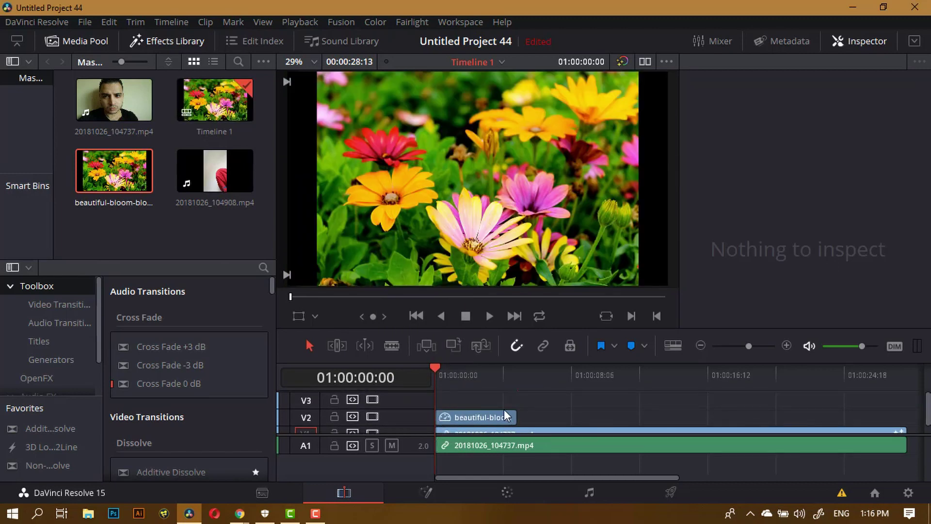
{"action": "left_click", "coordinate": [502, 413]}
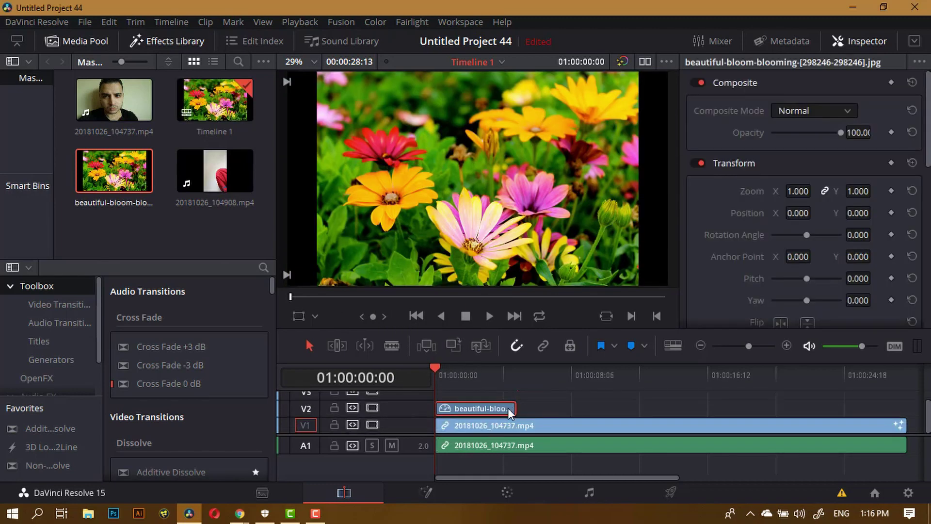
{"action": "left_click_drag", "start_coordinate": [512, 408], "coordinate": [859, 395]}
Swap the stacking order so the flower image sits on V1 and the 20181026_104737.mp4 video on V2 above it.
{"action": "left_click_drag", "start_coordinate": [607, 432], "coordinate": [605, 403]}
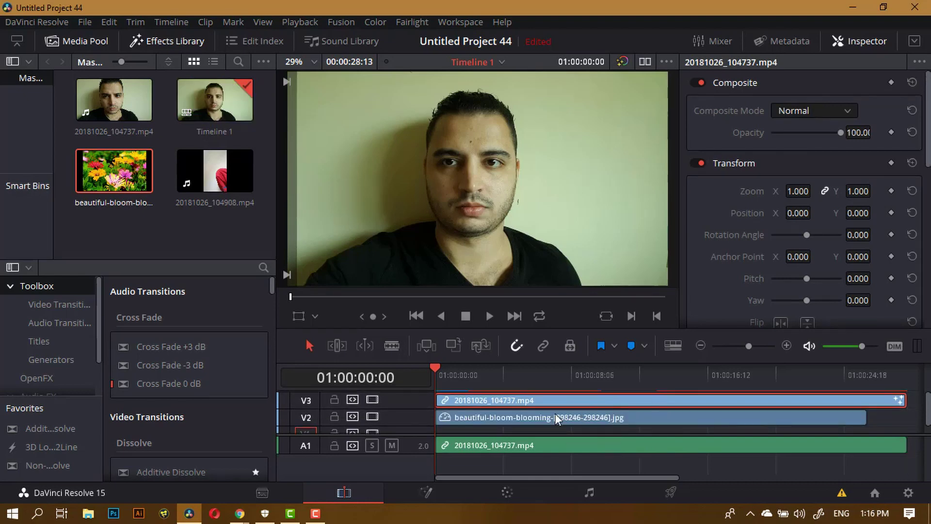
{"action": "left_click_drag", "start_coordinate": [484, 426], "coordinate": [485, 427]}
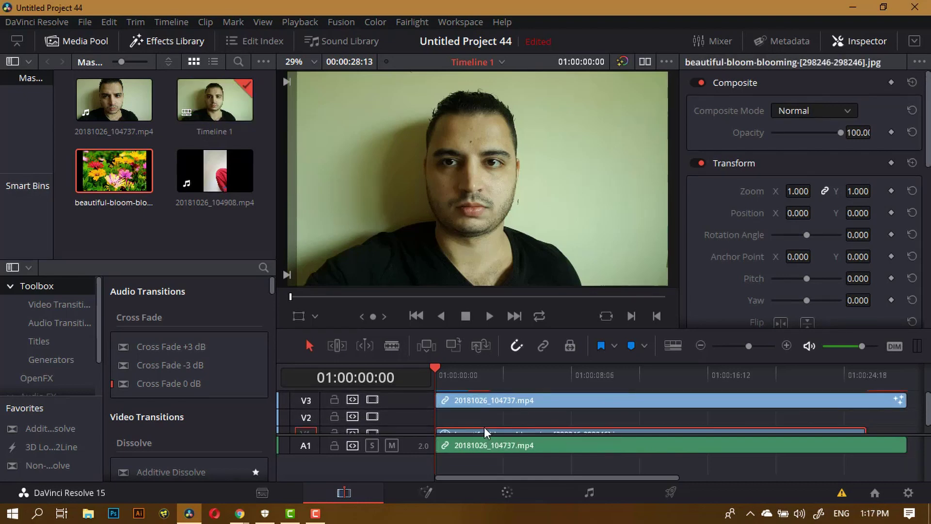
{"action": "left_click", "coordinate": [490, 397]}
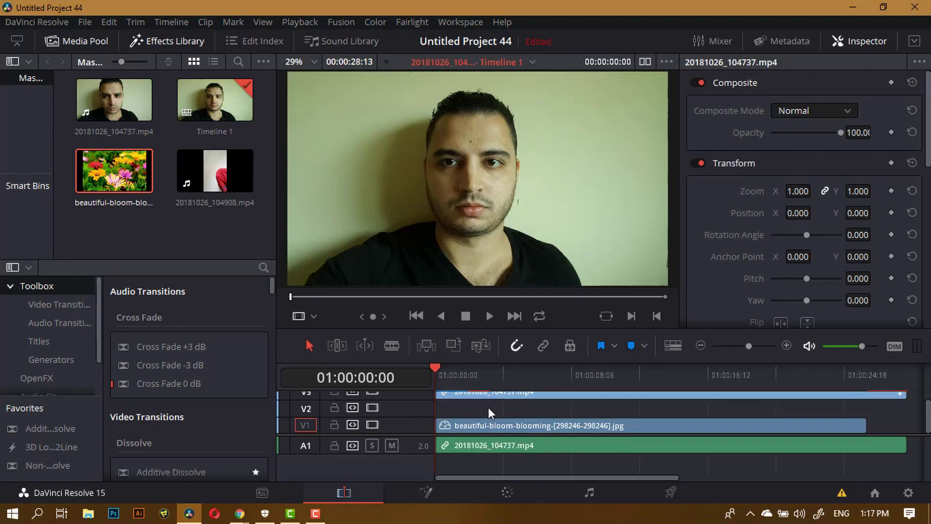
{"action": "left_click_drag", "start_coordinate": [524, 393], "coordinate": [525, 406]}
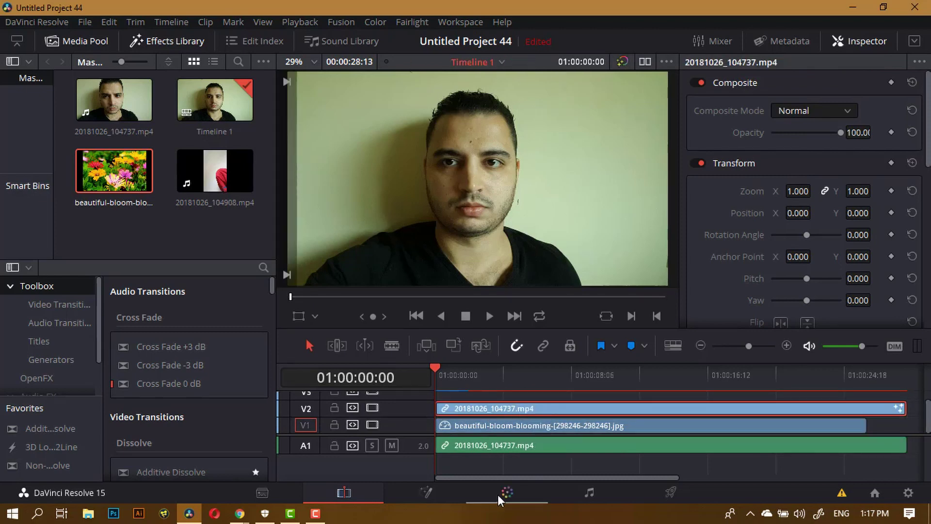
Connect node 01's alpha to the graph's alpha output on the Color page, then play back the composite on the Edit page.
{"action": "left_click", "coordinate": [500, 494]}
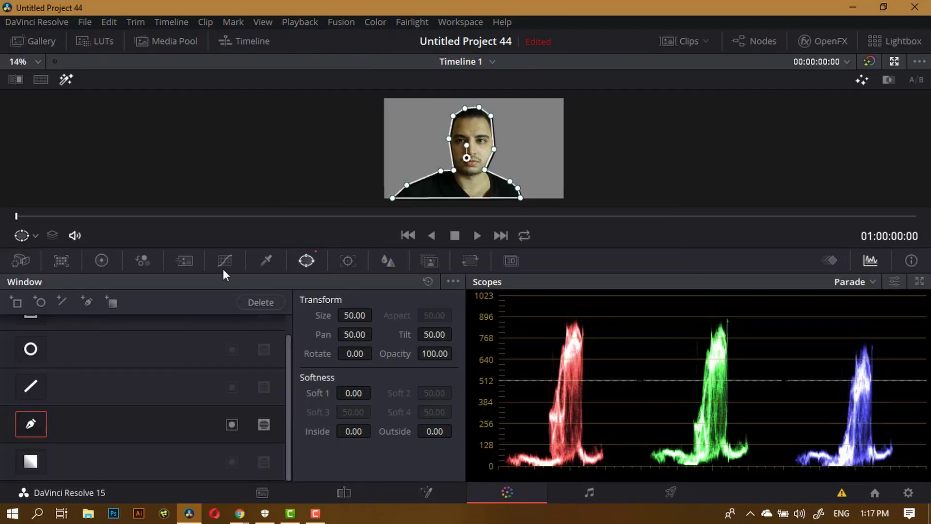
{"action": "left_click", "coordinate": [767, 41]}
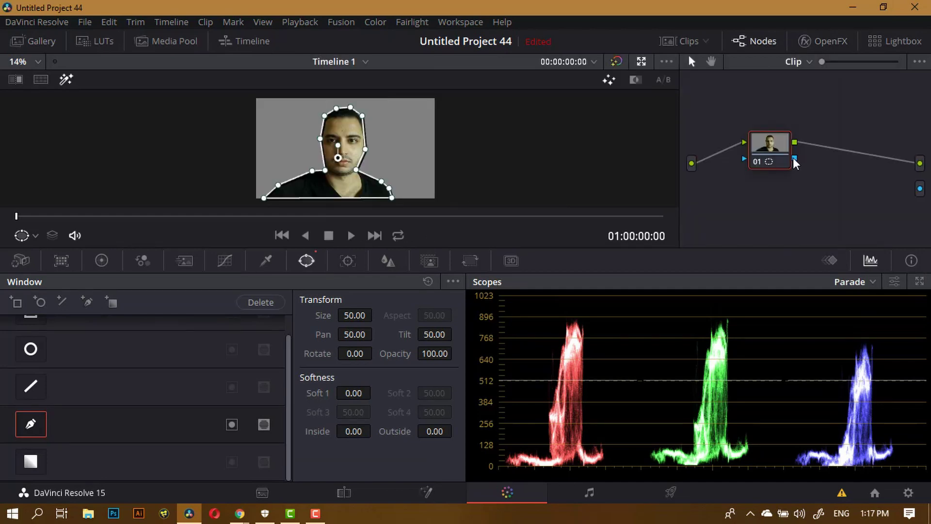
{"action": "left_click_drag", "start_coordinate": [795, 161], "coordinate": [922, 192]}
{"action": "left_click", "coordinate": [344, 494]}
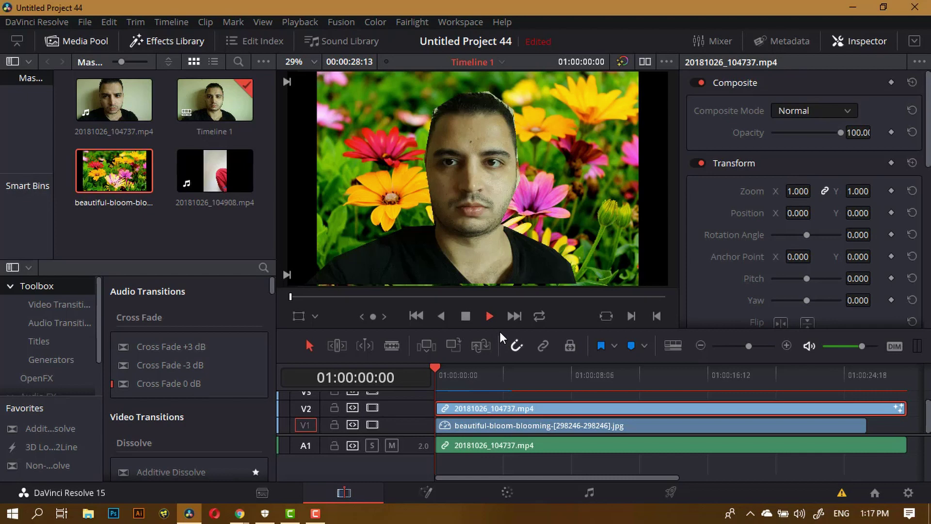
{"action": "key", "text": "space"}
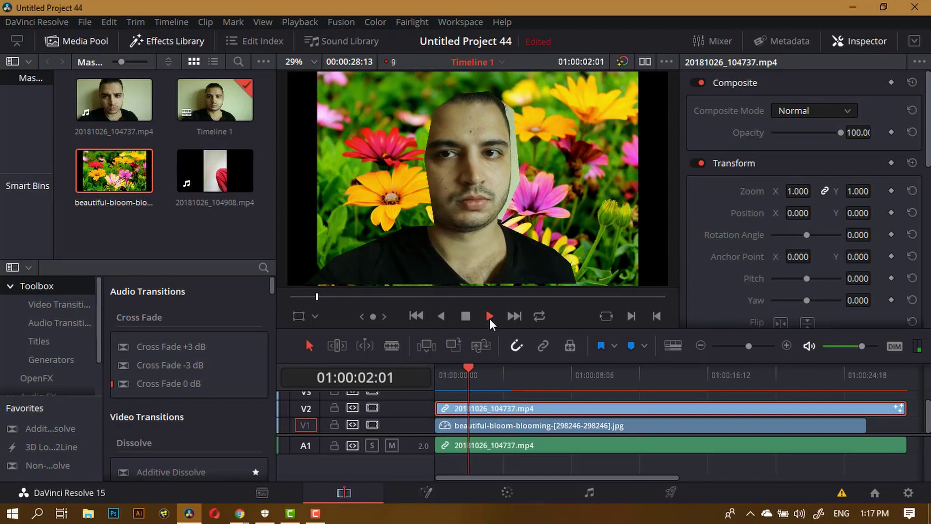
On the Color page, open the Tracker for the man's mask, switch it to Frame mode and go to the first frame.
{"action": "left_click", "coordinate": [465, 317]}
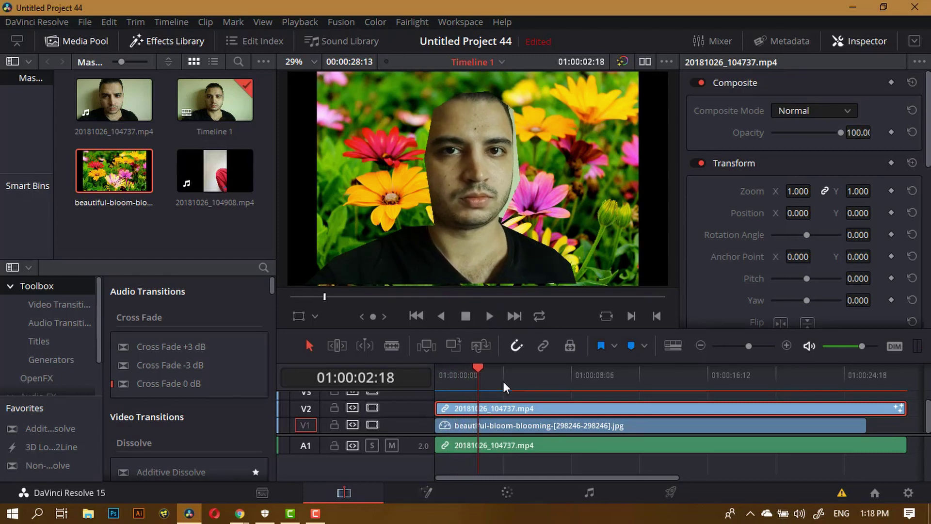
{"action": "left_click", "coordinate": [438, 494]}
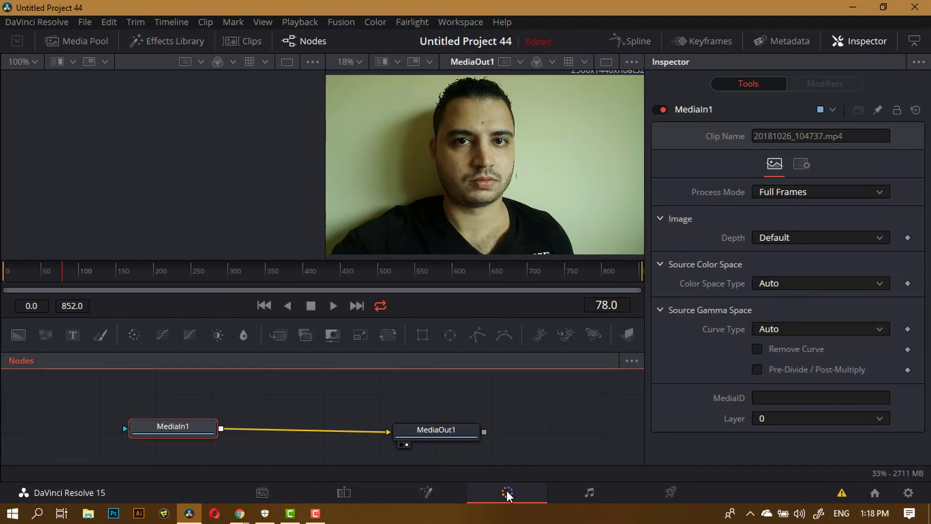
{"action": "left_click", "coordinate": [507, 493]}
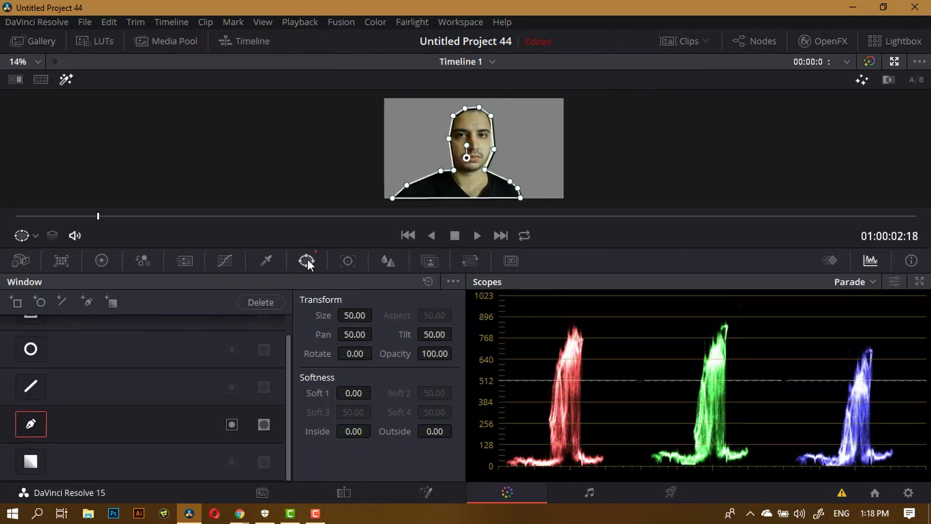
{"action": "left_click", "coordinate": [342, 260]}
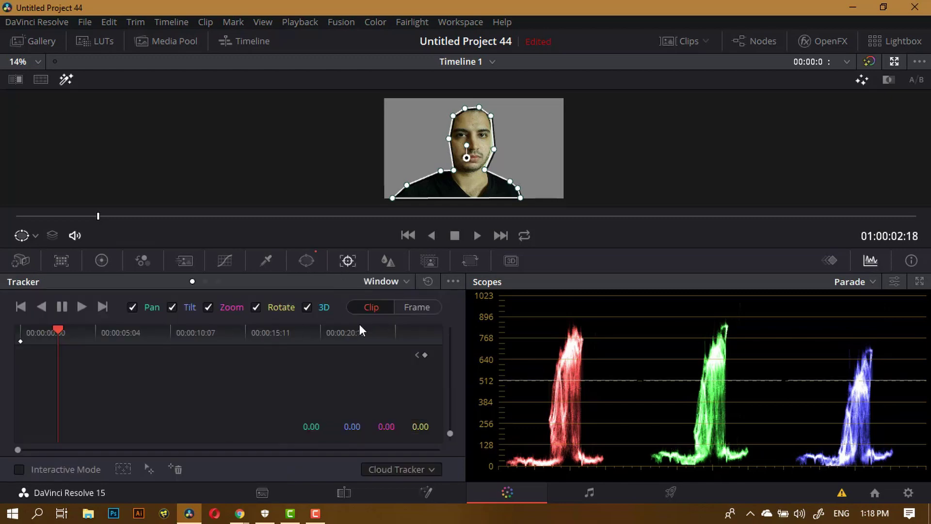
{"action": "left_click", "coordinate": [410, 307]}
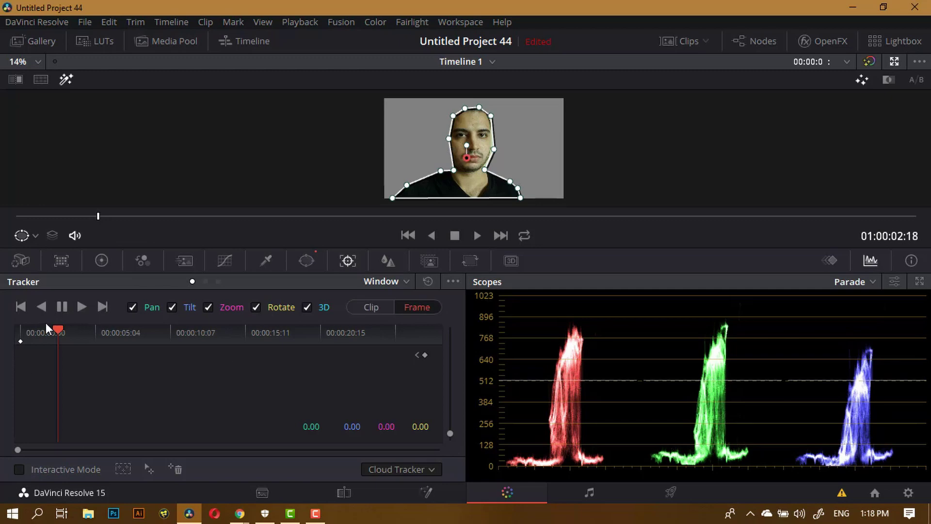
{"action": "left_click_drag", "start_coordinate": [52, 333], "coordinate": [1, 339]}
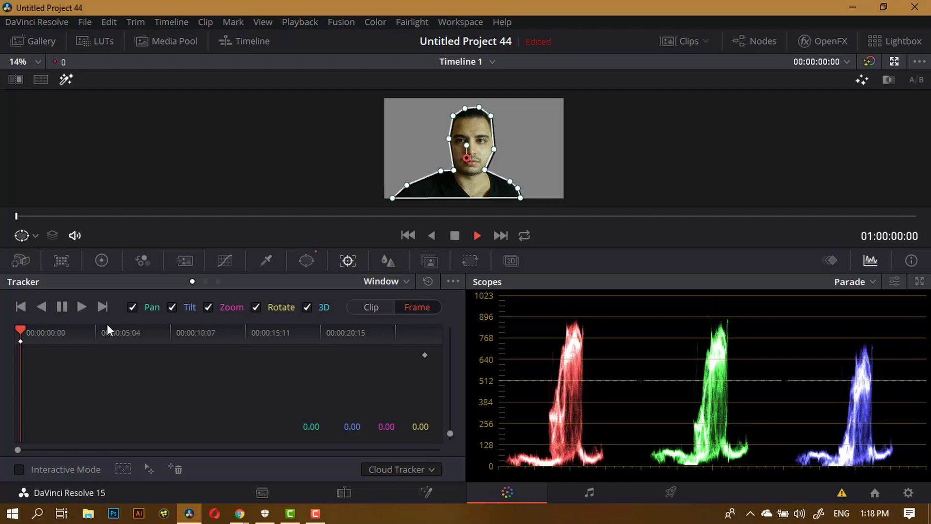
Advance to 01:00:01:17 and reshape the mask points around the head and neck to fit the man's outline.
{"action": "key", "text": "Right"}
{"action": "key", "text": "Right"}
{"action": "key", "text": "Right"}
{"action": "scroll", "coordinate": [338, 197], "scroll_direction": "up", "scroll_amount": 1}
{"action": "scroll", "coordinate": [338, 197], "scroll_direction": "up", "scroll_amount": 3}
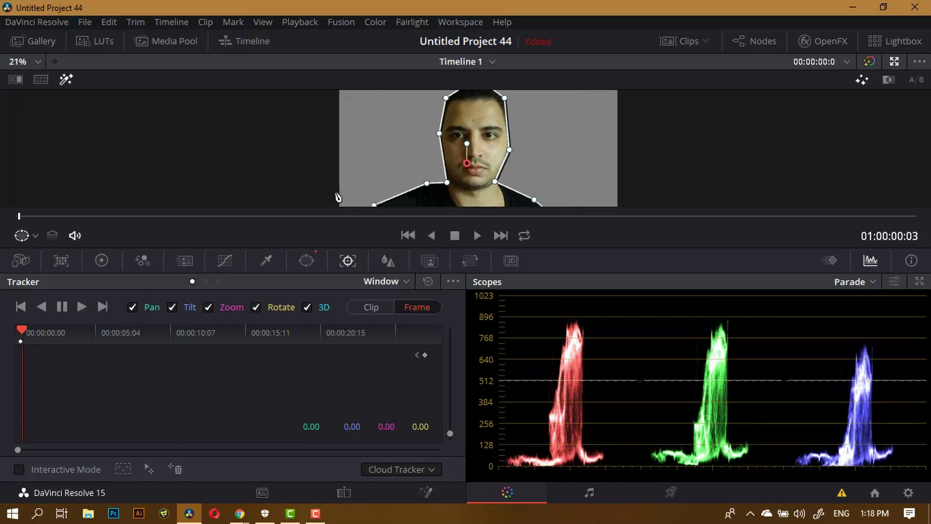
{"action": "scroll", "coordinate": [338, 197], "scroll_direction": "down", "scroll_amount": 1}
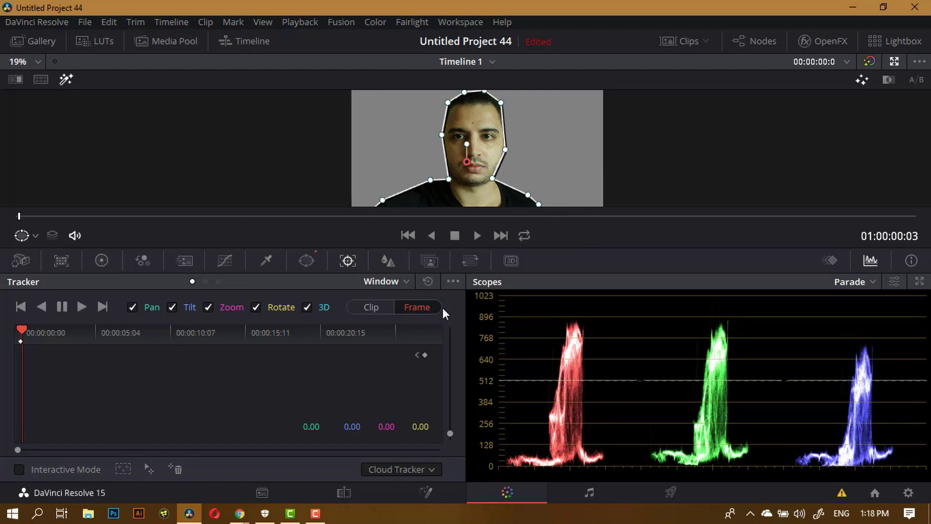
{"action": "scroll", "coordinate": [482, 182], "scroll_direction": "down", "scroll_amount": 2}
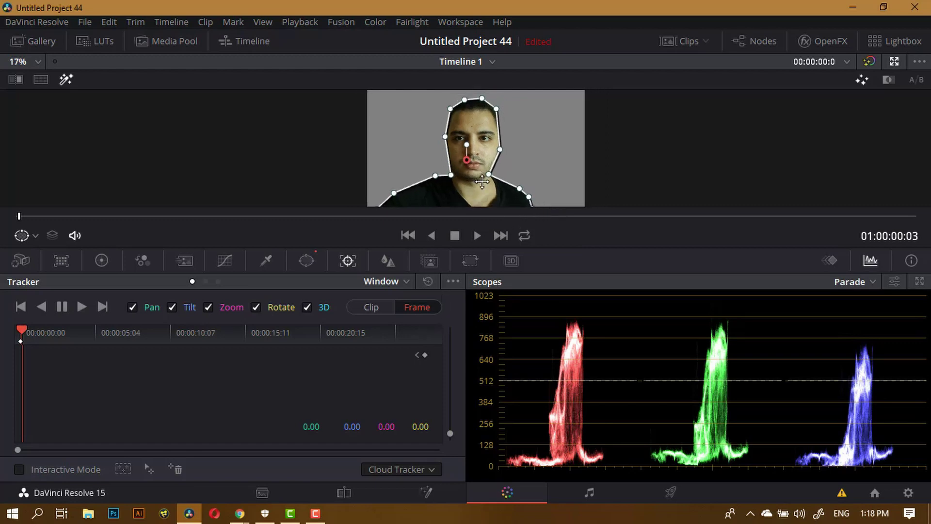
{"action": "scroll", "coordinate": [482, 182], "scroll_direction": "down", "scroll_amount": 1}
{"action": "key", "text": "space"}
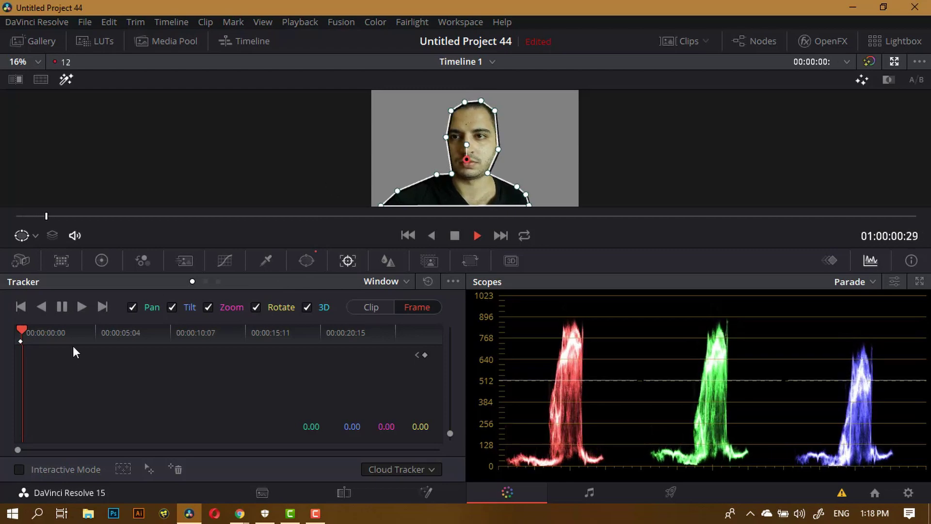
{"action": "key", "text": "space"}
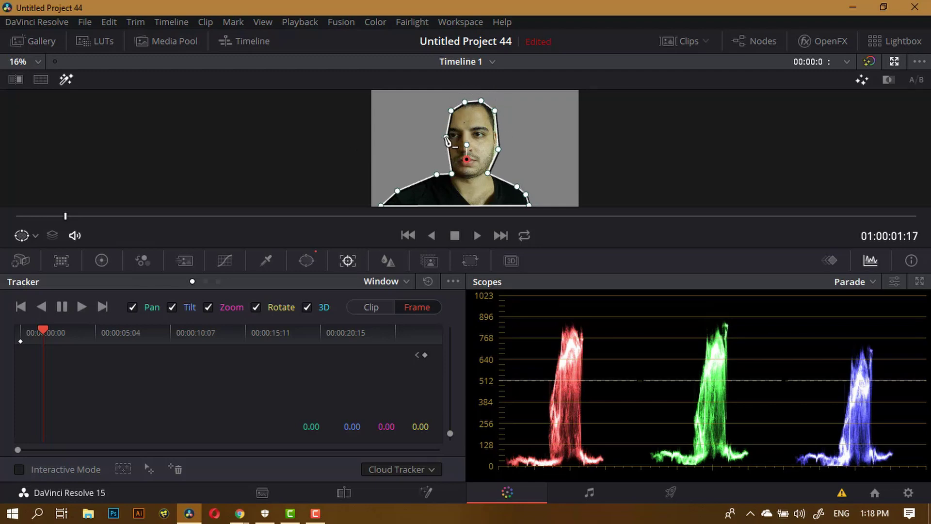
{"action": "left_click_drag", "start_coordinate": [447, 138], "coordinate": [461, 95]}
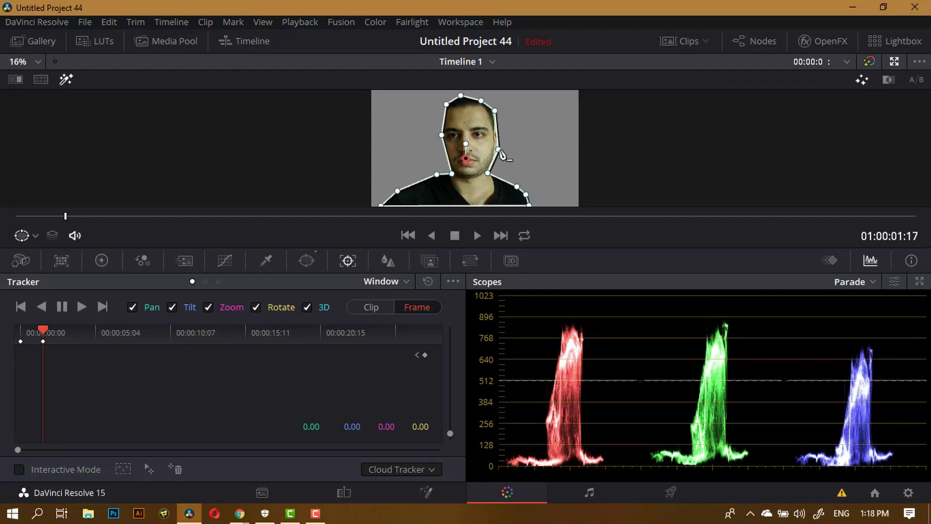
{"action": "left_click_drag", "start_coordinate": [499, 149], "coordinate": [496, 150]}
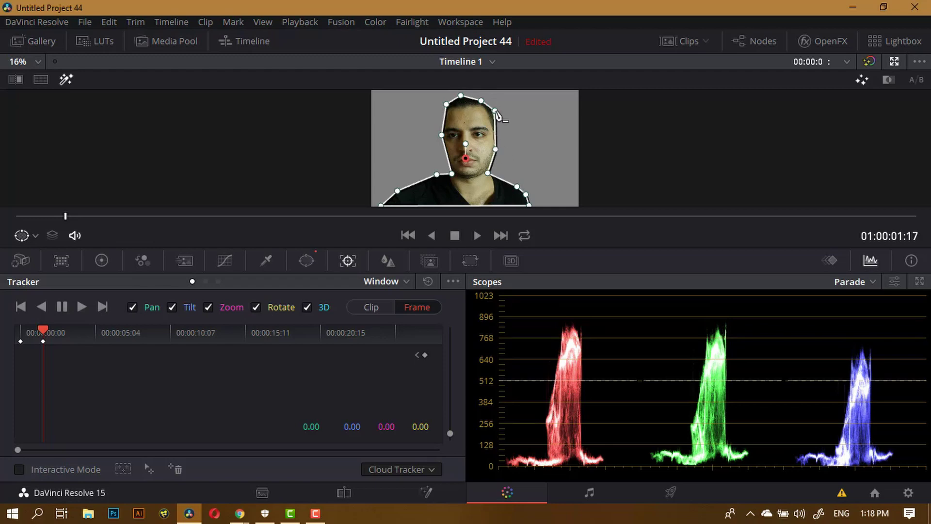
{"action": "left_click_drag", "start_coordinate": [494, 111], "coordinate": [493, 112]}
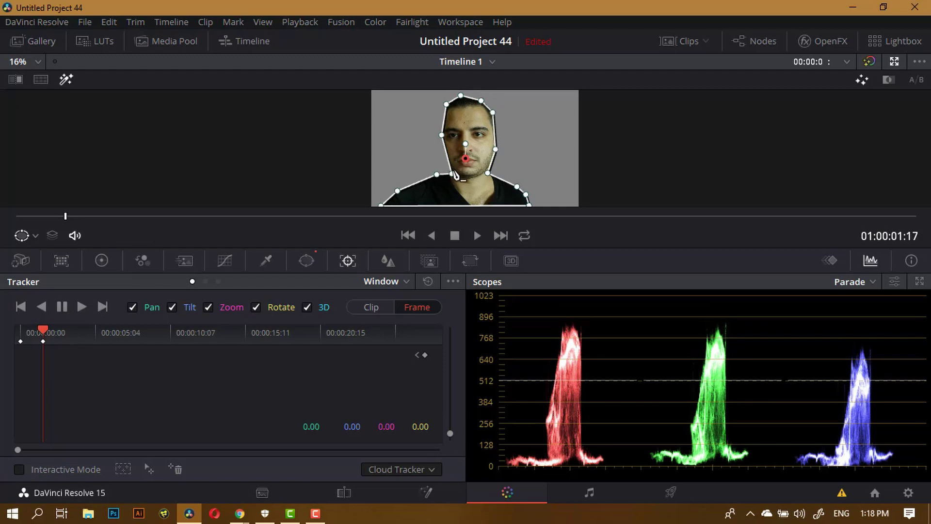
{"action": "left_click_drag", "start_coordinate": [454, 173], "coordinate": [449, 174]}
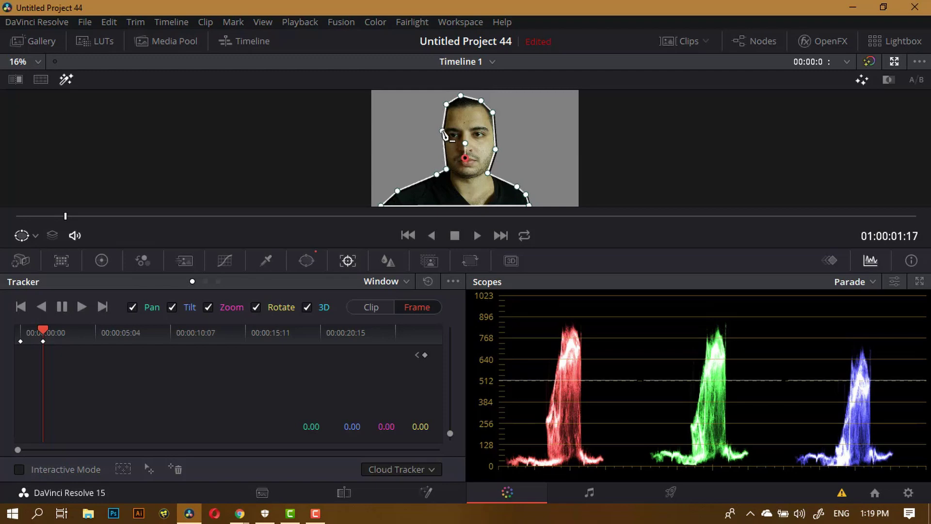
{"action": "left_click_drag", "start_coordinate": [442, 136], "coordinate": [437, 132]}
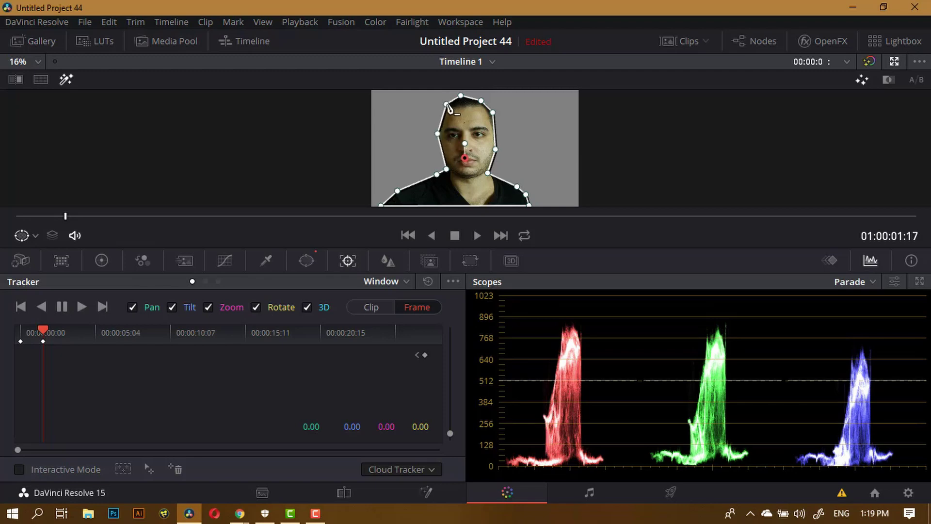
{"action": "left_click_drag", "start_coordinate": [444, 104], "coordinate": [495, 118]}
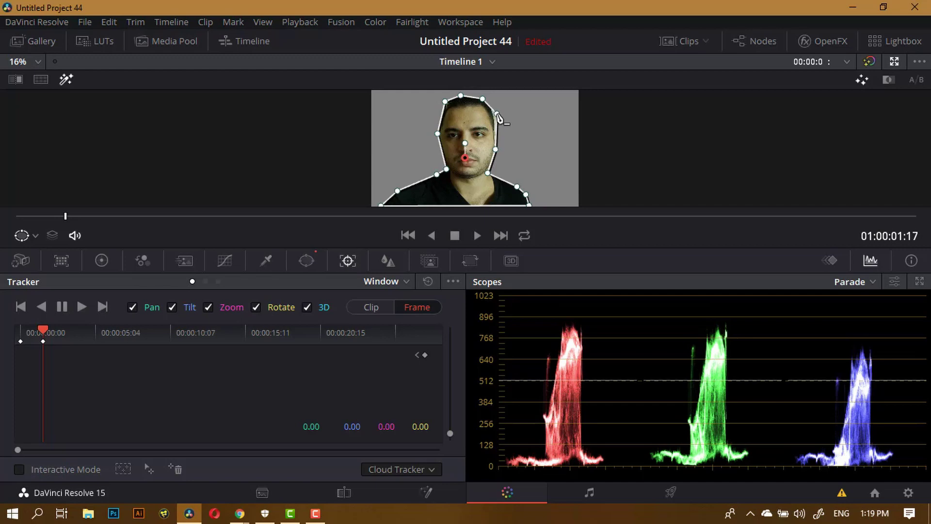
Shift the whole mask at 01:00:03:06 to follow the man's head, then play the clip on to 01:00:04:16.
{"action": "key", "text": "space"}
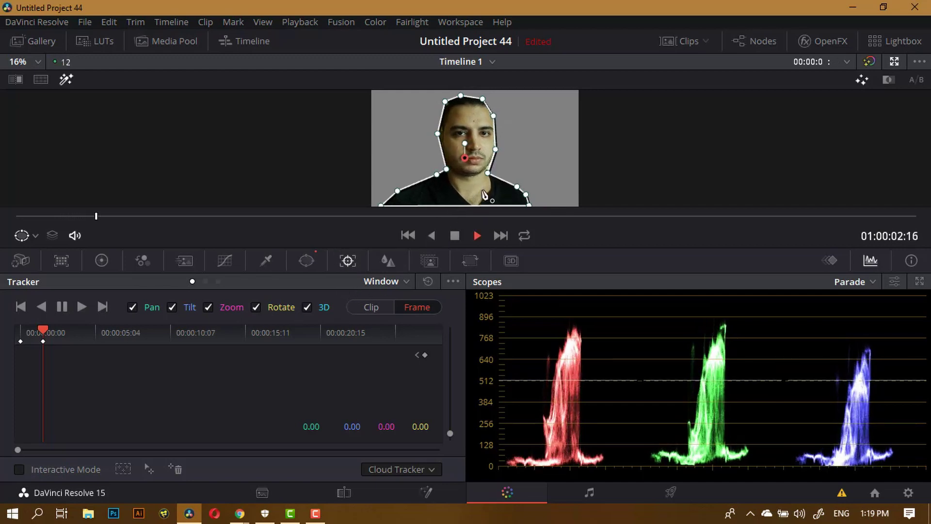
{"action": "key", "text": "space"}
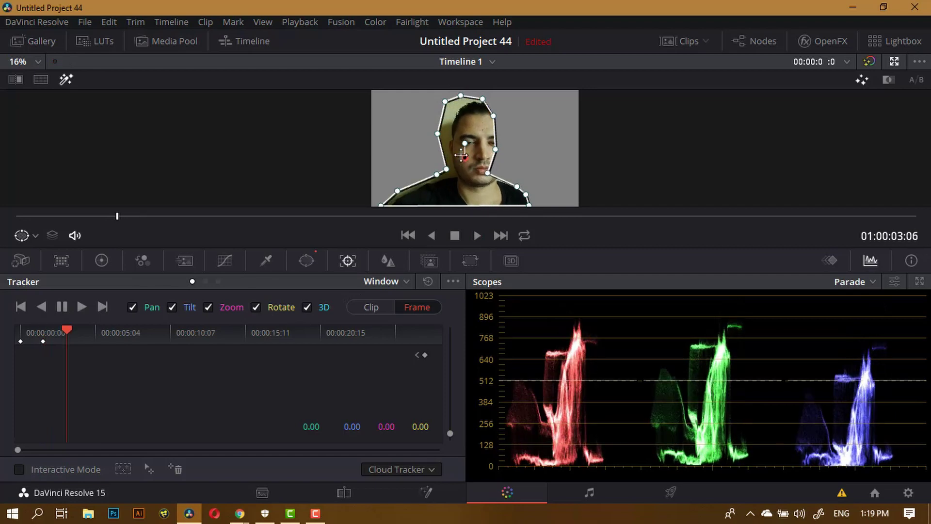
{"action": "left_click_drag", "start_coordinate": [466, 159], "coordinate": [476, 163]}
{"action": "key", "text": "space"}
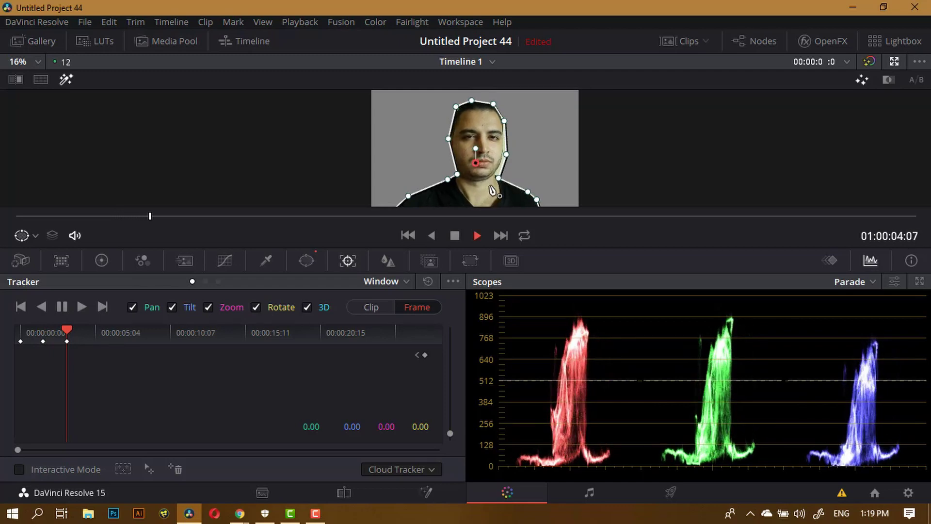
{"action": "key", "text": "space"}
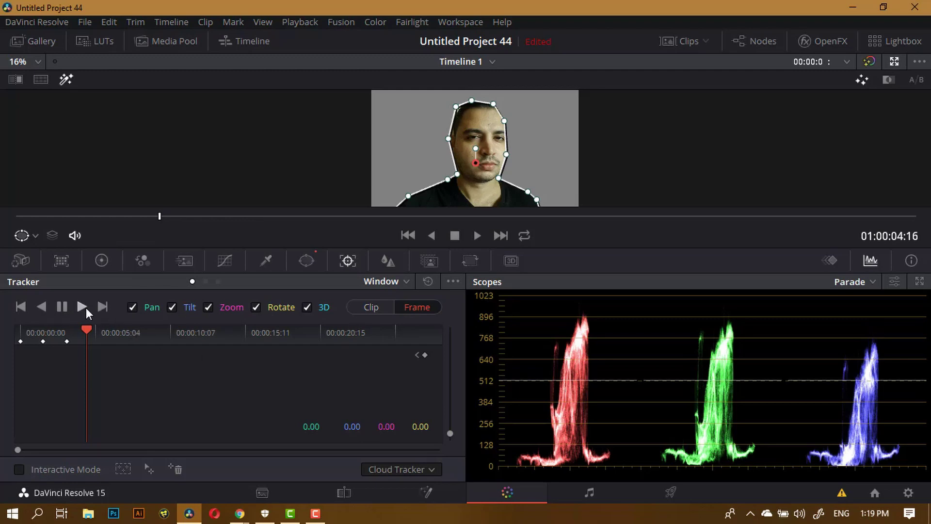
Track the mask forward from the clip's first frame, then stop the tracking.
{"action": "left_click", "coordinate": [17, 339]}
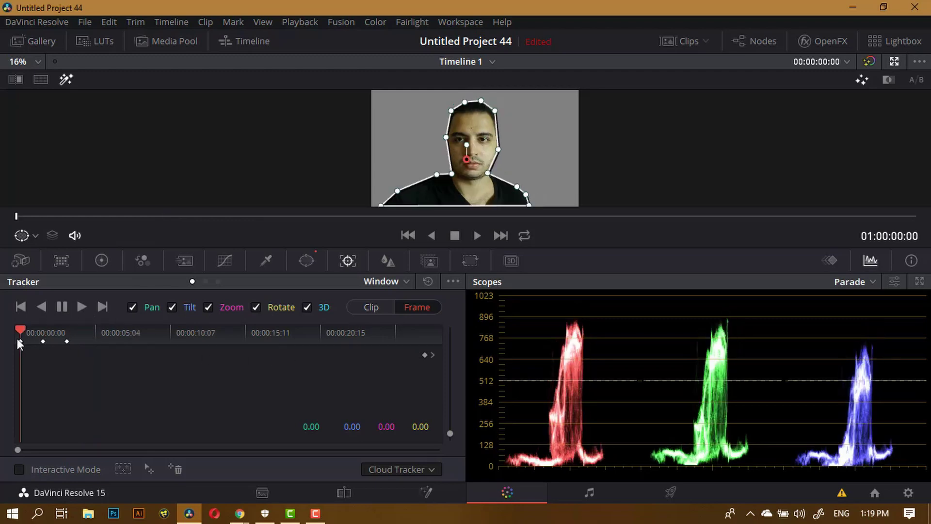
{"action": "left_click", "coordinate": [83, 308]}
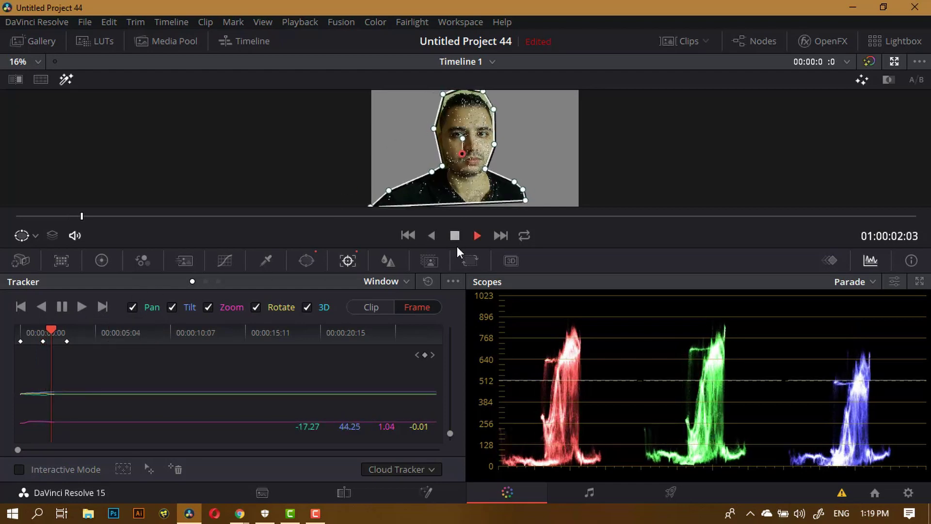
{"action": "left_click", "coordinate": [63, 307]}
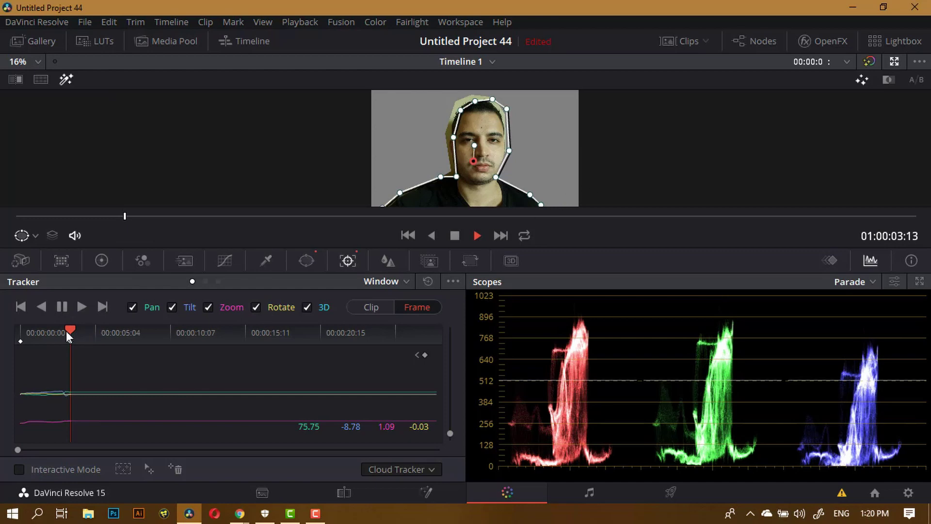
Scrub through the tracked section and tighten the mask points around the head at 01:00:02:04.
{"action": "left_click", "coordinate": [66, 331]}
{"action": "left_click", "coordinate": [22, 339]}
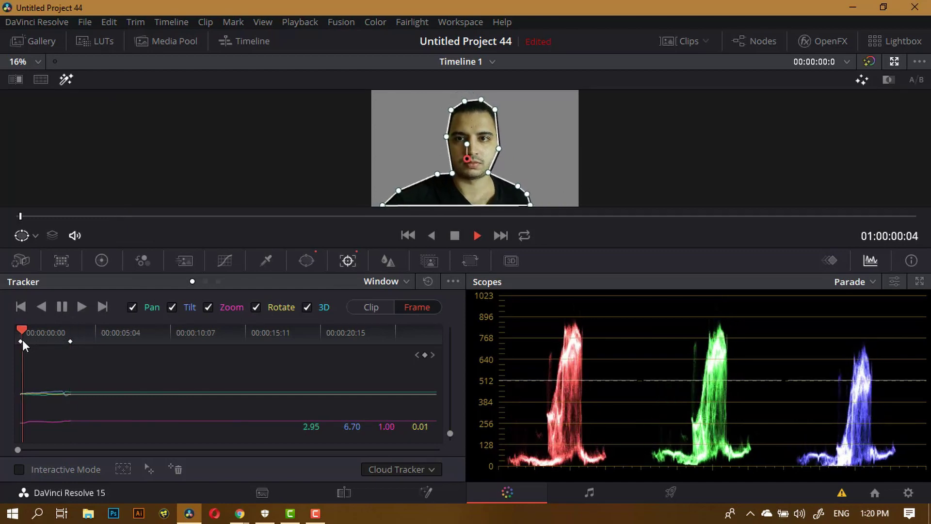
{"action": "mouse_move", "coordinate": [33, 338]}
{"action": "left_mouse_down"}
{"action": "mouse_move", "coordinate": [59, 335]}
{"action": "mouse_move", "coordinate": [47, 337]}
{"action": "left_mouse_up"}
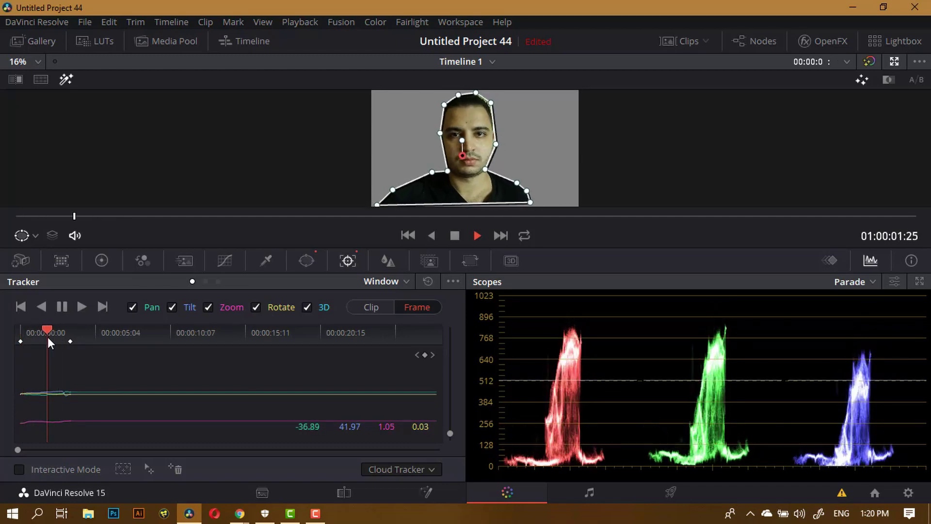
{"action": "left_click", "coordinate": [58, 311]}
{"action": "left_click_drag", "start_coordinate": [497, 144], "coordinate": [493, 142]}
{"action": "left_click_drag", "start_coordinate": [495, 103], "coordinate": [482, 96]}
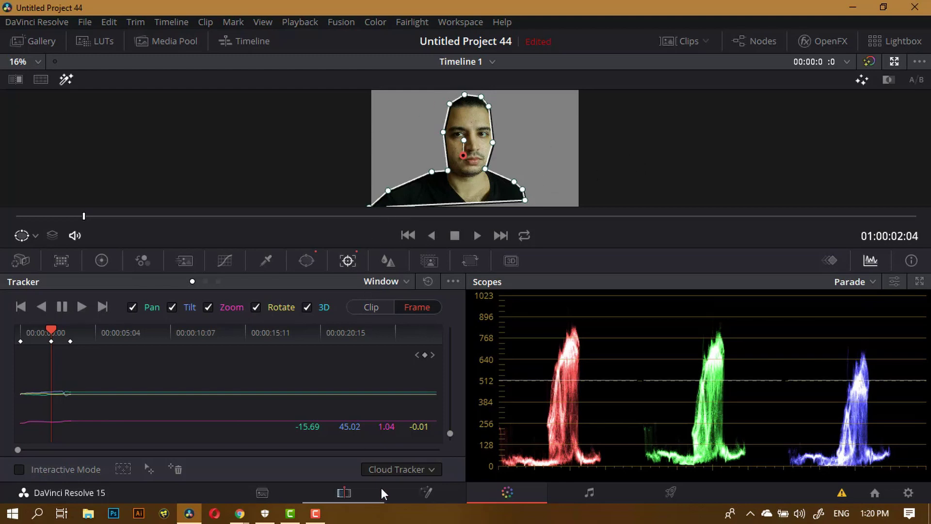
On the Edit page, delete all clips from the timeline and place 20181026_104908.mp4 on V1 at its start.
{"action": "left_click", "coordinate": [347, 494]}
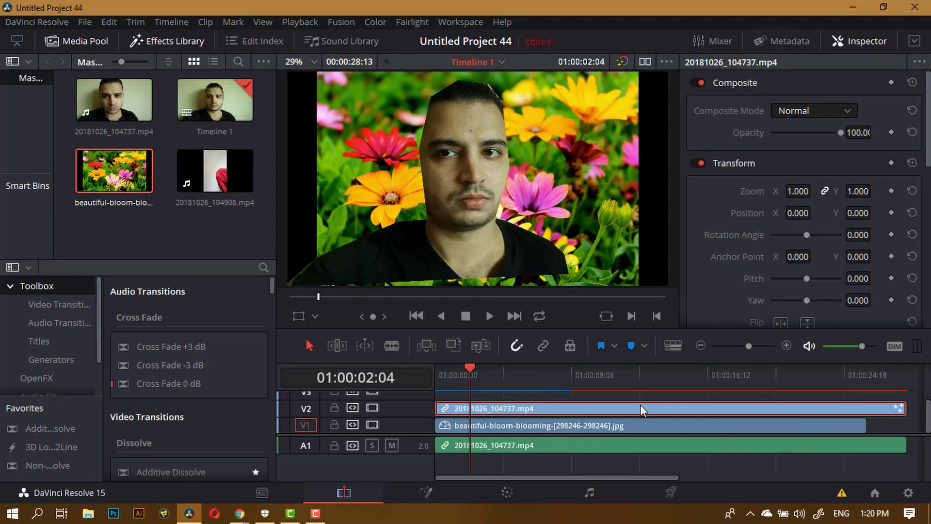
{"action": "mouse_move", "coordinate": [634, 408]}
{"action": "left_mouse_down"}
{"action": "mouse_move", "coordinate": [629, 395]}
{"action": "mouse_move", "coordinate": [626, 411]}
{"action": "left_mouse_up"}
{"action": "key", "text": "Delete"}
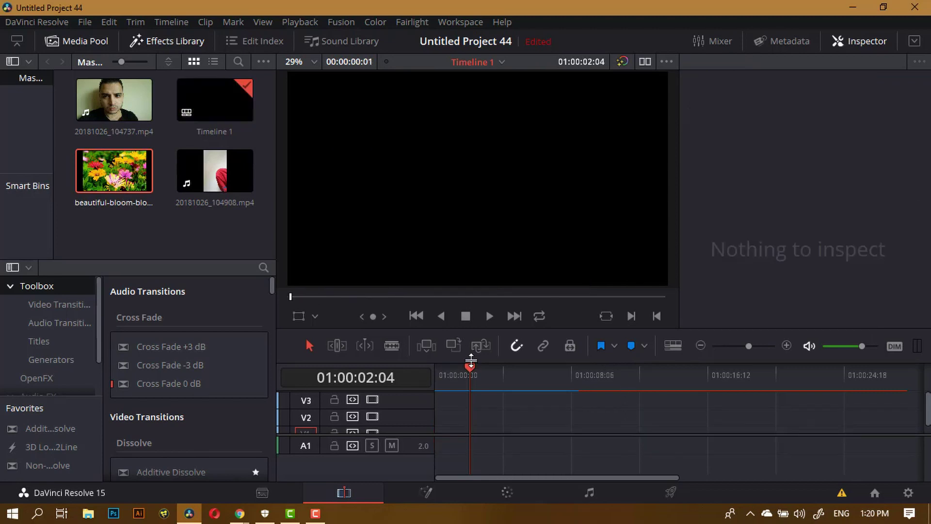
{"action": "left_click_drag", "start_coordinate": [465, 374], "coordinate": [409, 366]}
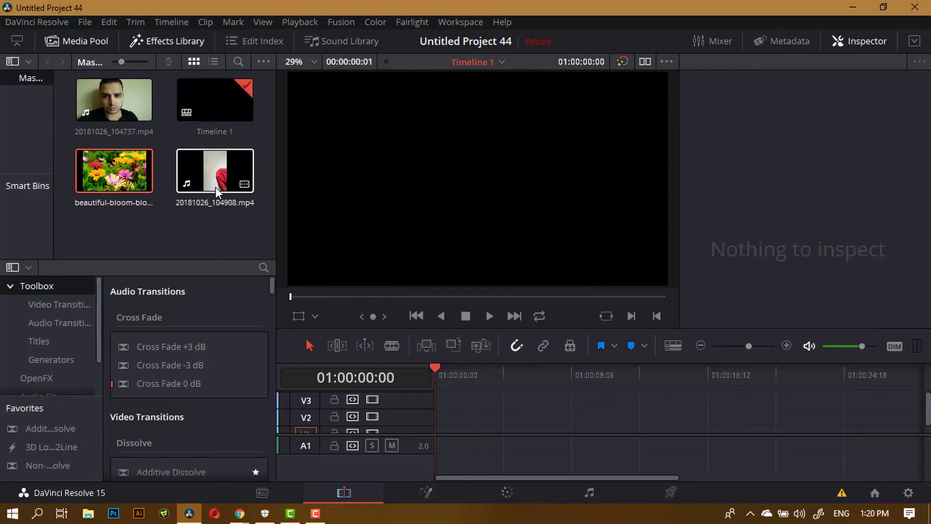
{"action": "left_click_drag", "start_coordinate": [286, 289], "coordinate": [427, 433]}
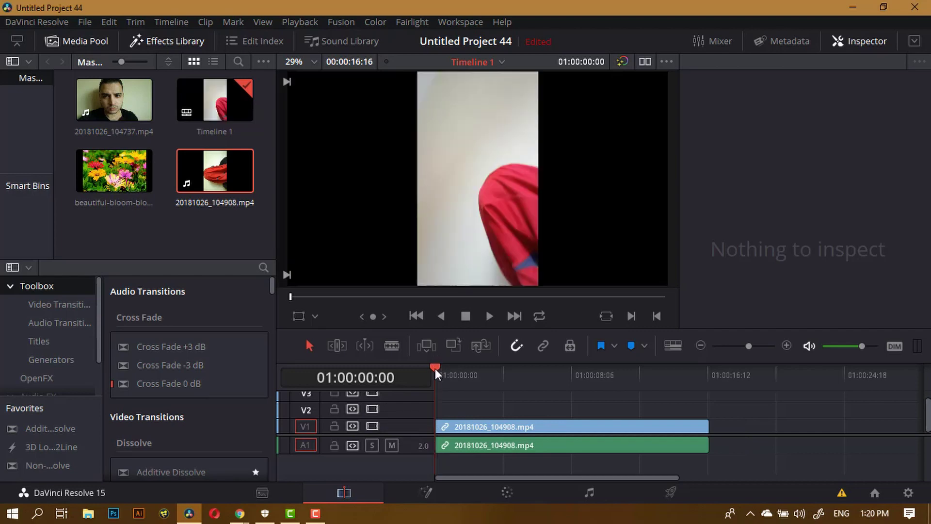
Cut the 20181026_104908.mp4 clip at 01:00:01:00, ripple delete the part before the cut, and return the playhead to the start.
{"action": "left_click_drag", "start_coordinate": [435, 373], "coordinate": [452, 389]}
{"action": "left_click", "coordinate": [395, 345]}
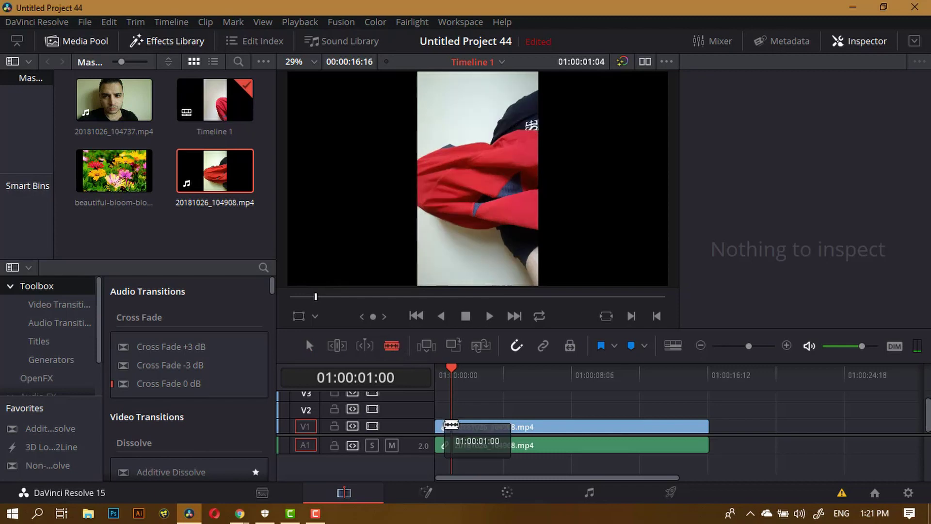
{"action": "left_click", "coordinate": [456, 445]}
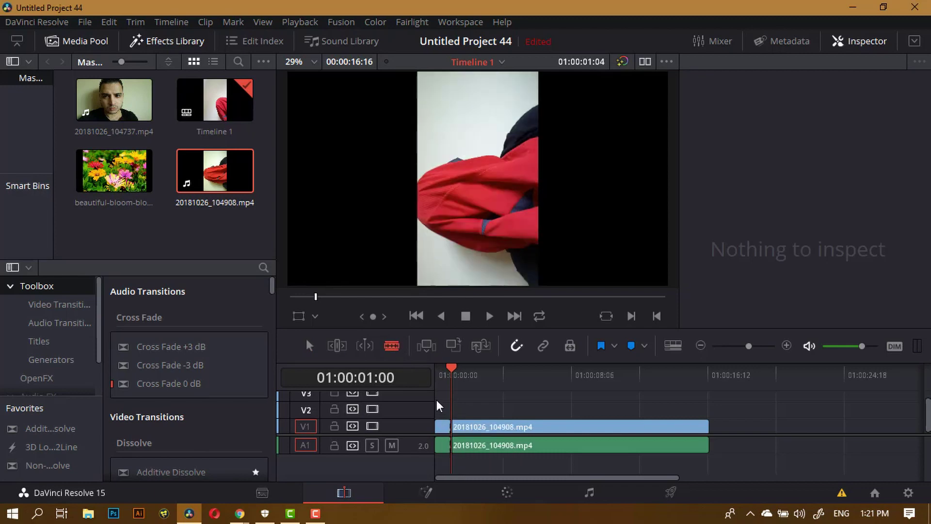
{"action": "left_click", "coordinate": [450, 443]}
{"action": "right_click", "coordinate": [450, 443]}
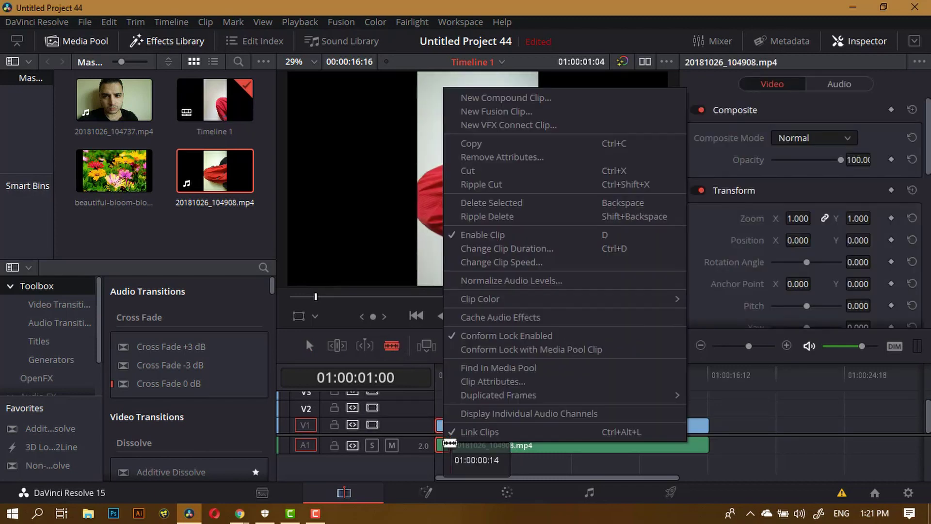
{"action": "left_click", "coordinate": [535, 217]}
{"action": "left_click_drag", "start_coordinate": [453, 383], "coordinate": [439, 384]}
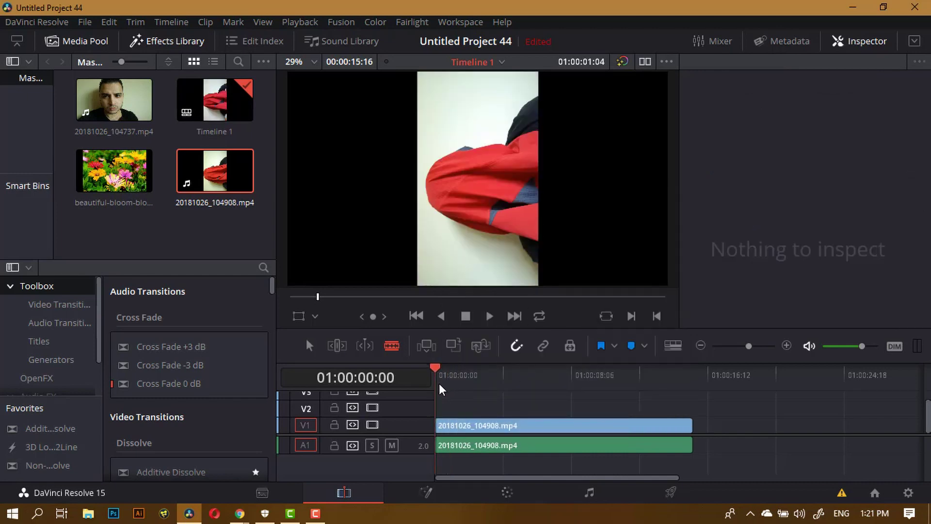
Open the clip on the Fusion page and move the MediaOut1 node closer to MediaIn1.
{"action": "left_click", "coordinate": [432, 501]}
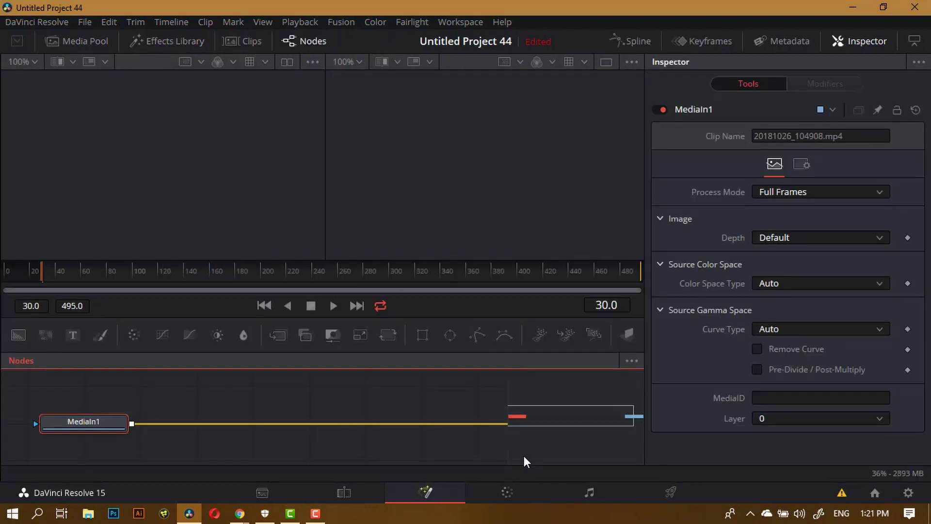
{"action": "left_click_drag", "start_coordinate": [563, 421], "coordinate": [613, 416]}
{"action": "left_click_drag", "start_coordinate": [409, 421], "coordinate": [241, 427]}
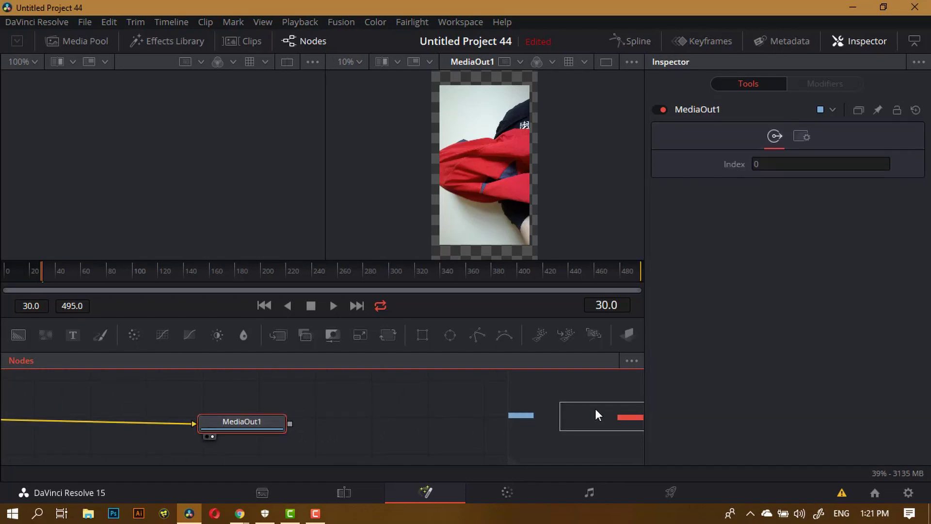
{"action": "mouse_move", "coordinate": [596, 409]}
{"action": "left_mouse_down"}
{"action": "mouse_move", "coordinate": [572, 409]}
{"action": "mouse_move", "coordinate": [576, 426]}
{"action": "mouse_move", "coordinate": [580, 416]}
{"action": "left_mouse_up"}
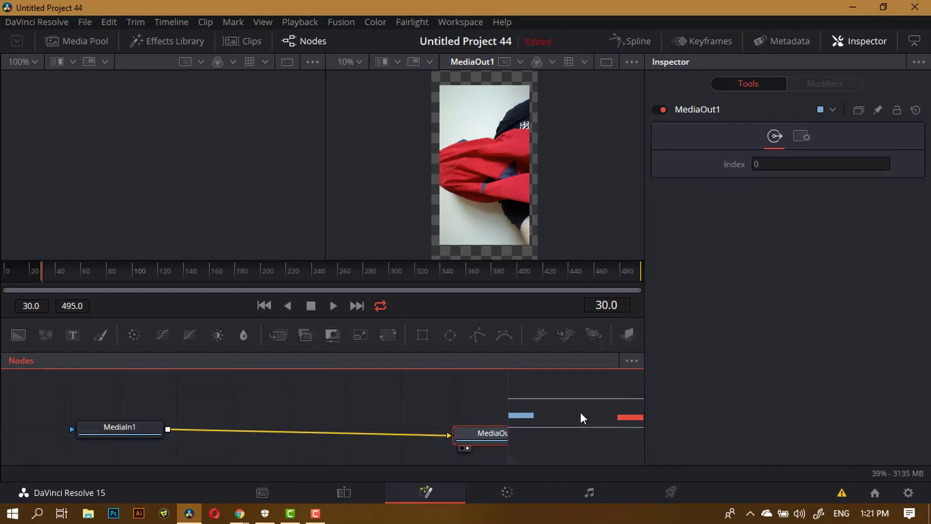
On the Edit page, cut the clip at 01:00:02:15, ripple delete the part before the cut, and return the playhead to the start.
{"action": "left_click", "coordinate": [350, 489]}
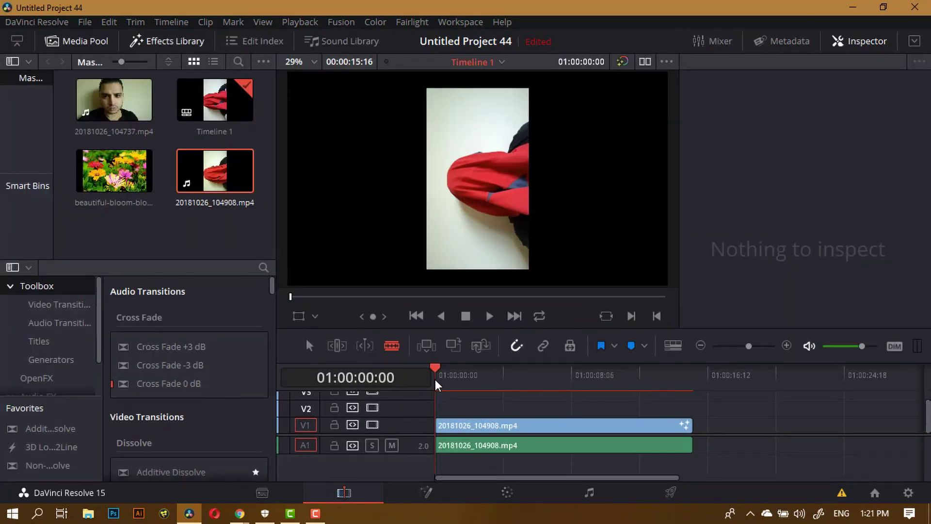
{"action": "left_click", "coordinate": [449, 384]}
{"action": "left_click_drag", "start_coordinate": [449, 384], "coordinate": [479, 372]}
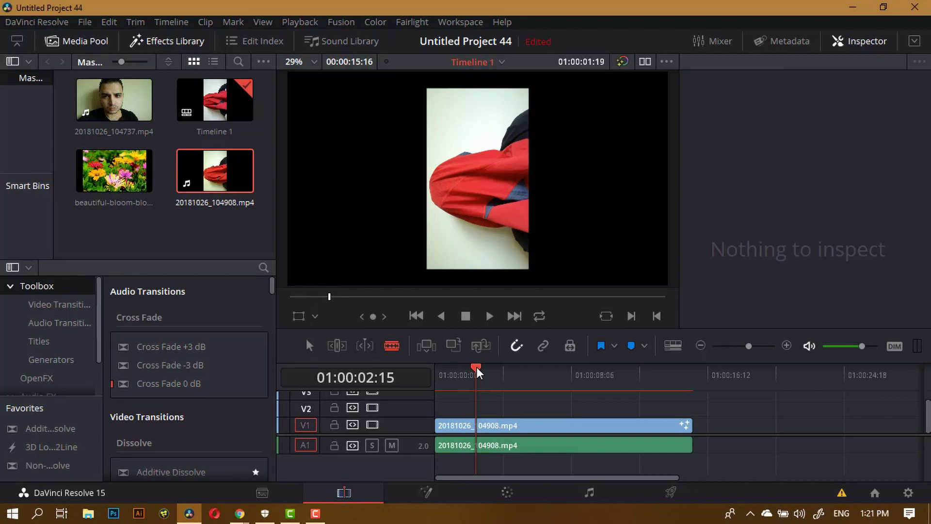
{"action": "left_click", "coordinate": [484, 435]}
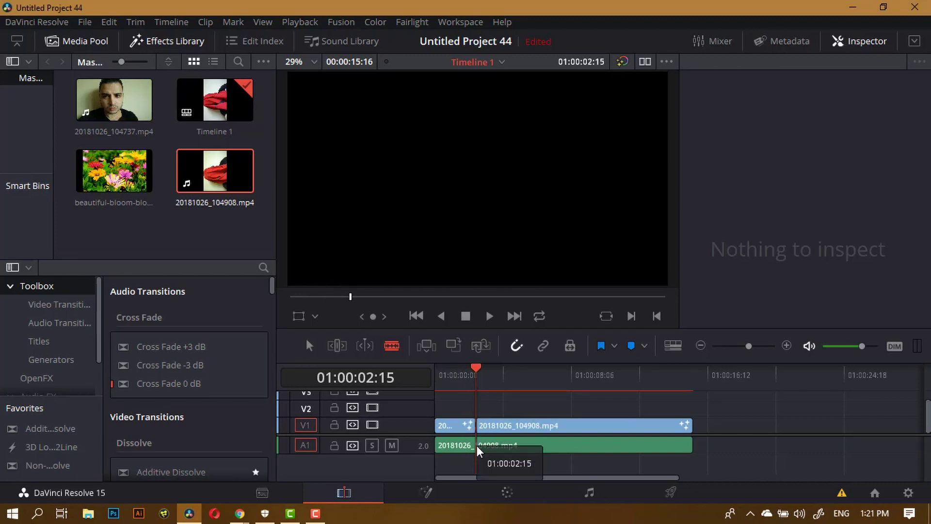
{"action": "left_click_drag", "start_coordinate": [450, 400], "coordinate": [465, 463]}
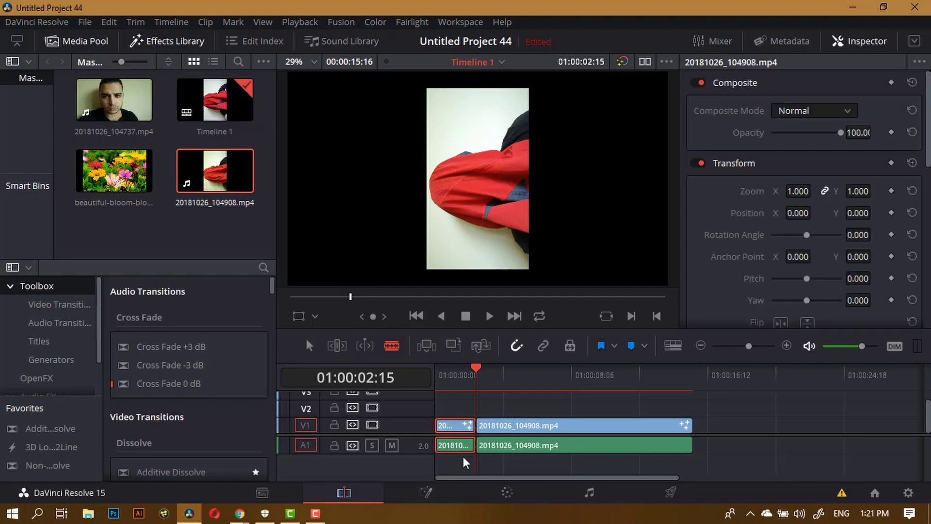
{"action": "key", "text": "Delete"}
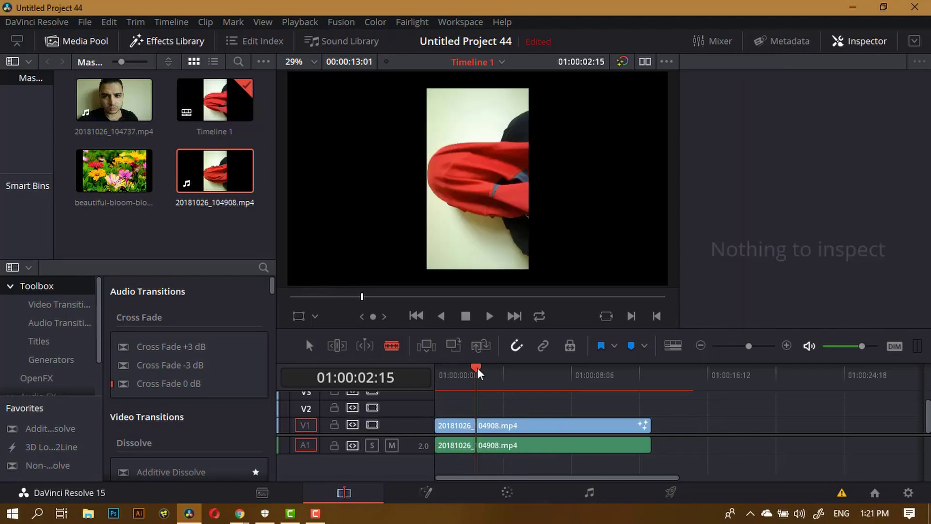
{"action": "left_click_drag", "start_coordinate": [477, 370], "coordinate": [439, 373]}
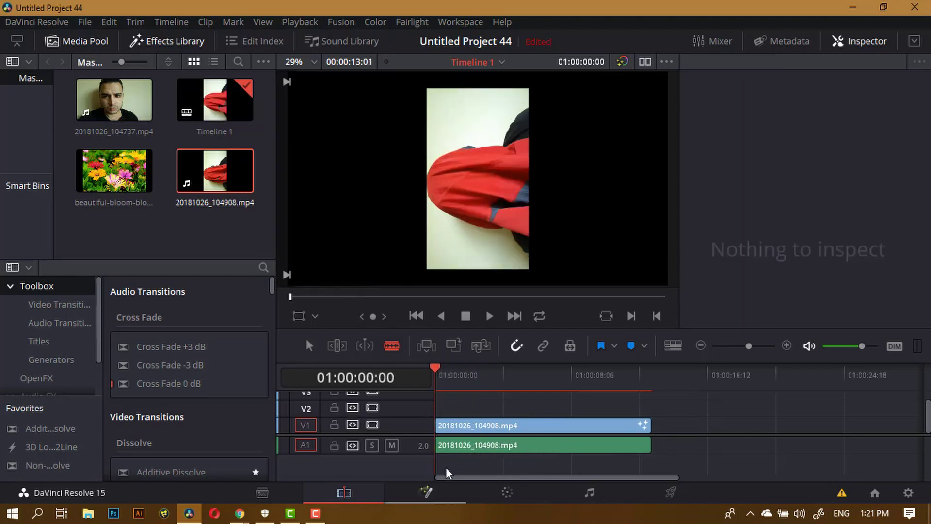
Open the shortened clip on the Fusion page, bring MediaOut1 near MediaIn1, and switch to a single viewer.
{"action": "left_click", "coordinate": [432, 494]}
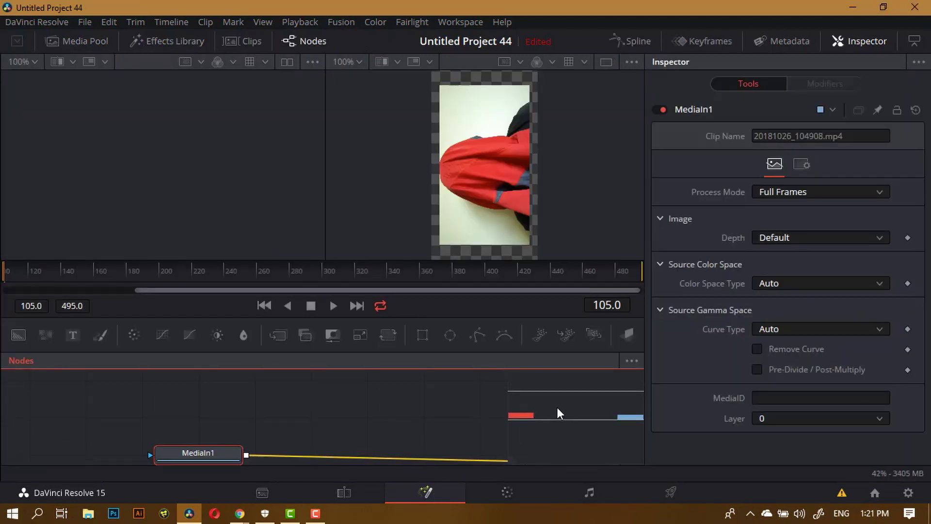
{"action": "left_click_drag", "start_coordinate": [441, 446], "coordinate": [364, 425]}
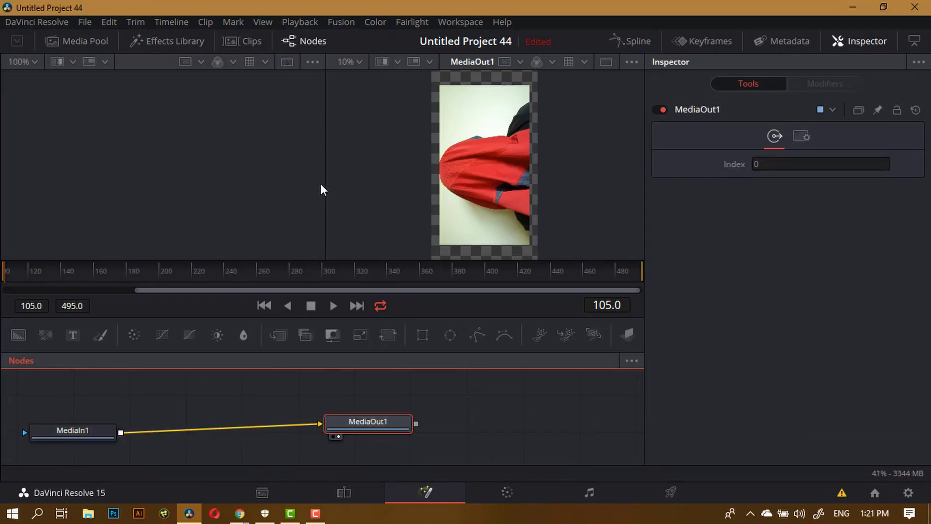
{"action": "left_click", "coordinate": [605, 66]}
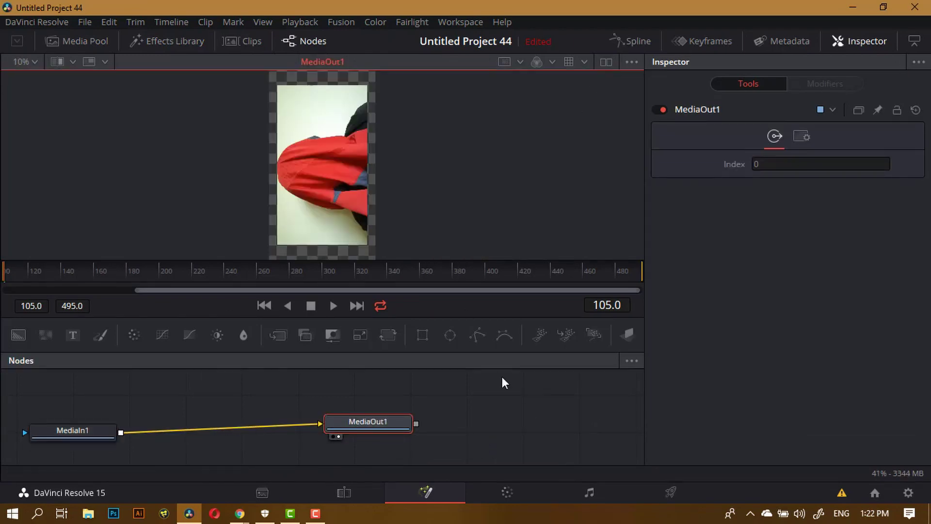
{"action": "left_click_drag", "start_coordinate": [404, 431], "coordinate": [430, 431]}
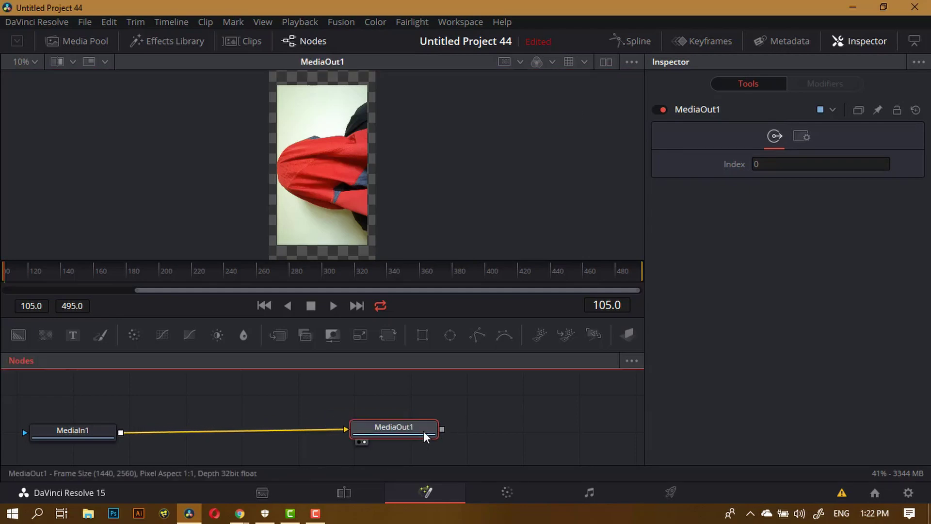
Add a Delta Keyer node after MediaIn1 and position it midway between MediaIn1 and MediaOut1.
{"action": "left_click", "coordinate": [85, 430]}
{"action": "key", "text": "shift+space"}
{"action": "type", "text": "Delta Keyer"}
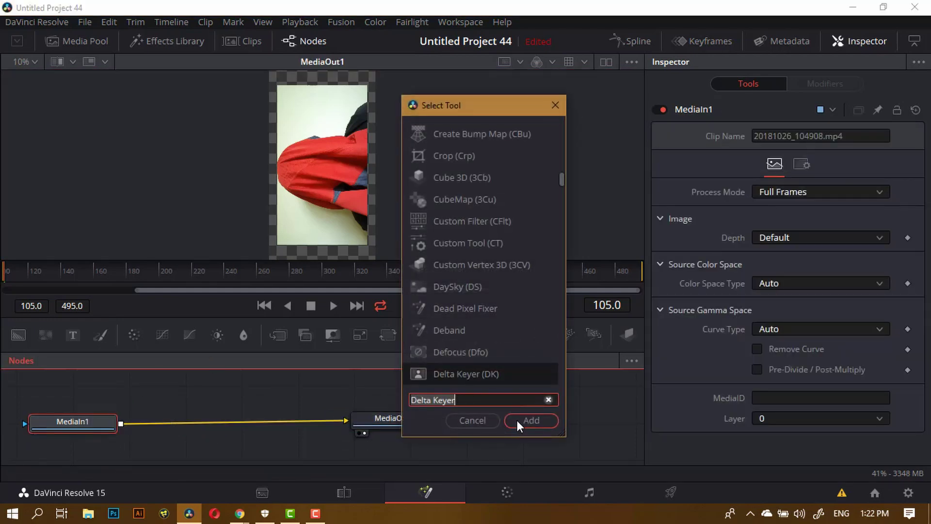
{"action": "left_click", "coordinate": [522, 423]}
{"action": "left_click_drag", "start_coordinate": [191, 421], "coordinate": [251, 413]}
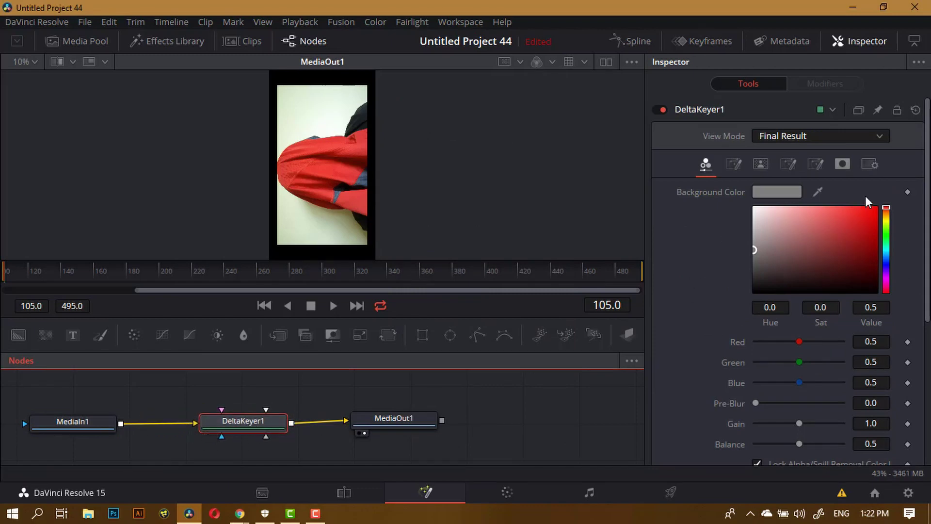
Set the Delta Keyer's background color to #ecfcea, sampled from the wall above the red jacket.
{"action": "left_click", "coordinate": [771, 193]}
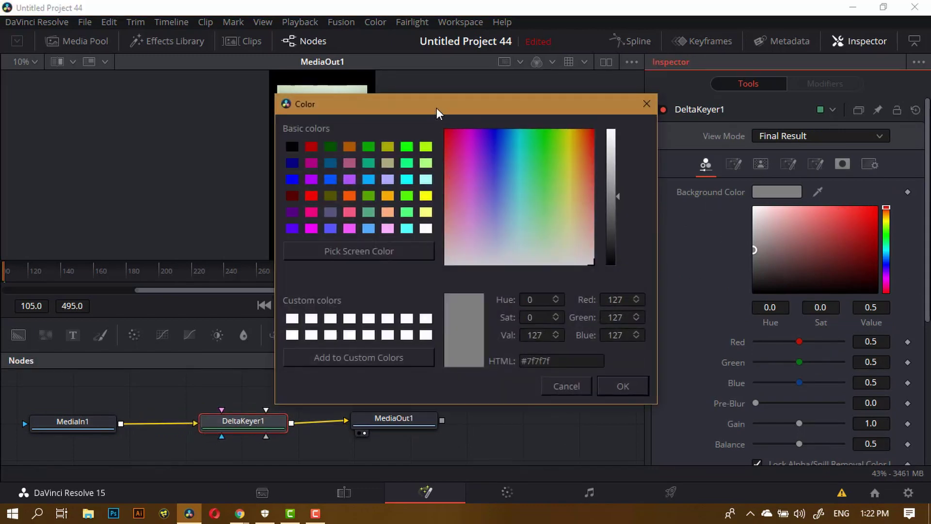
{"action": "left_click_drag", "start_coordinate": [437, 112], "coordinate": [716, 129]}
{"action": "left_click", "coordinate": [660, 270]}
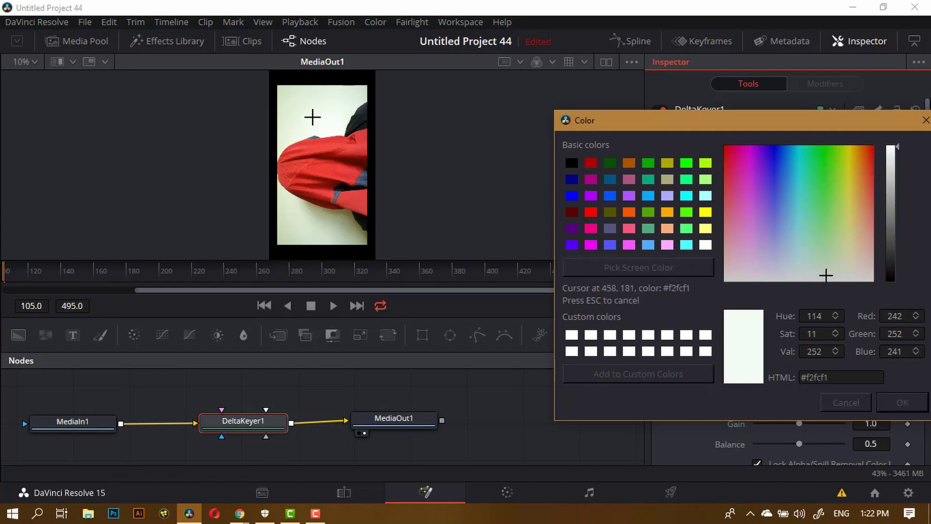
{"action": "left_click", "coordinate": [312, 114]}
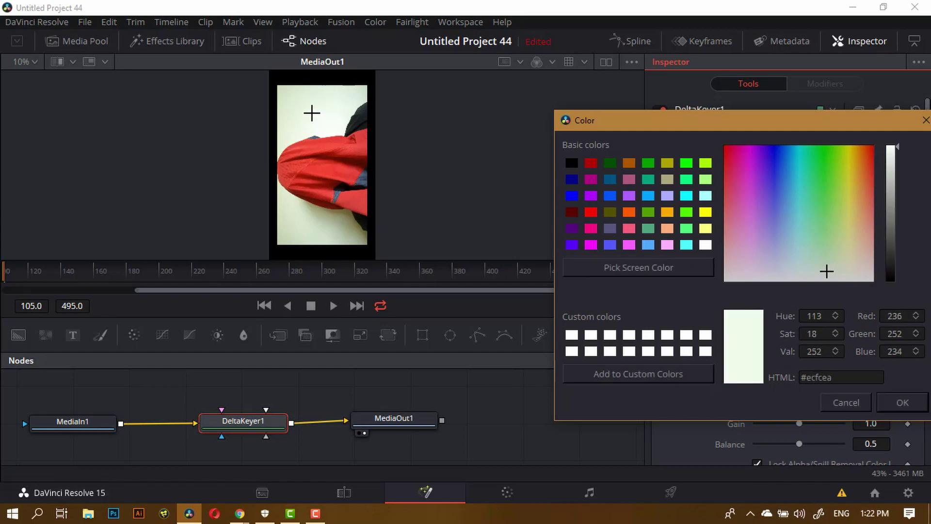
{"action": "left_click", "coordinate": [889, 401]}
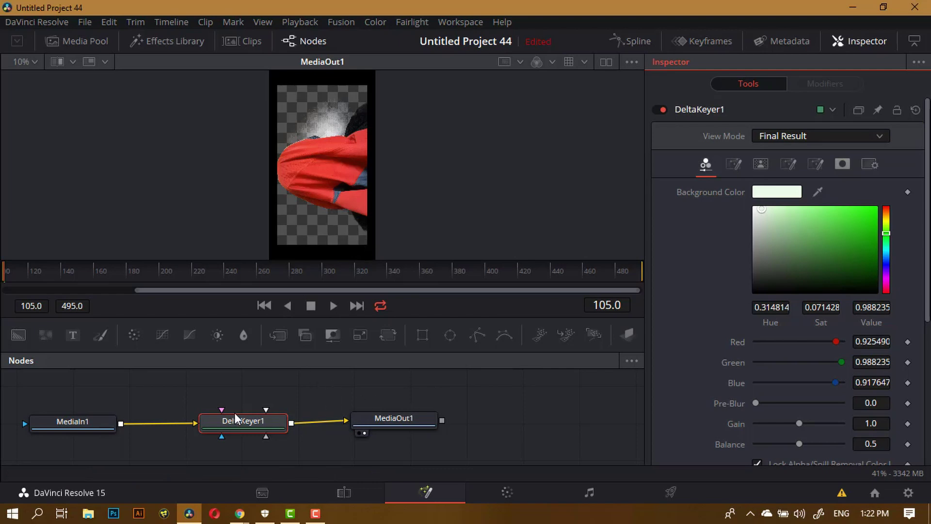
Adjust the DeltaKeyer1 reference color to Red 0.555 and Green 0.47 to reduce the leftover wall.
{"action": "left_click_drag", "start_coordinate": [394, 419], "coordinate": [400, 419]}
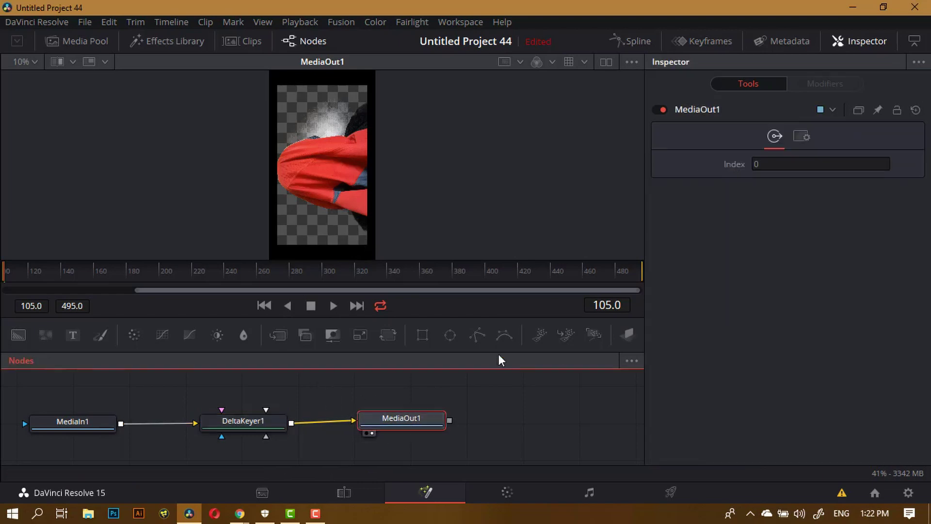
{"action": "left_click", "coordinate": [249, 423]}
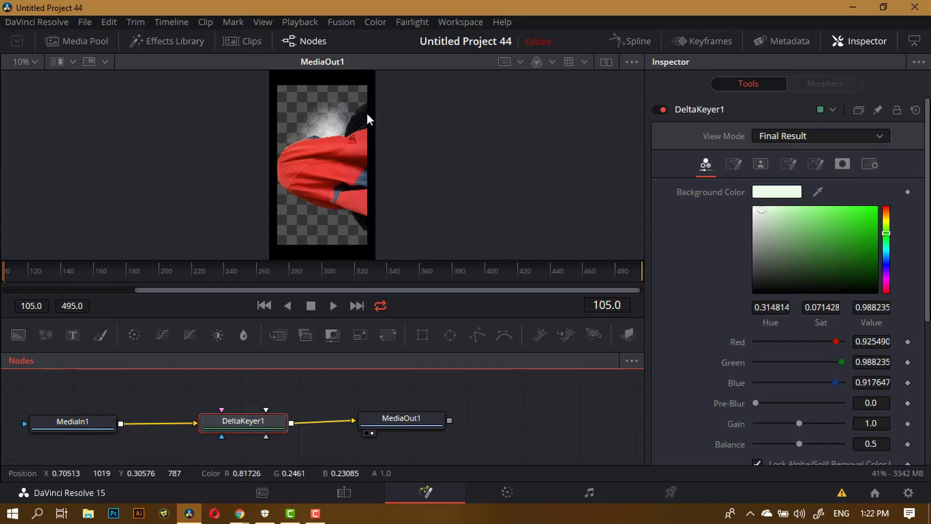
{"action": "scroll", "coordinate": [774, 374], "scroll_direction": "down", "scroll_amount": 5}
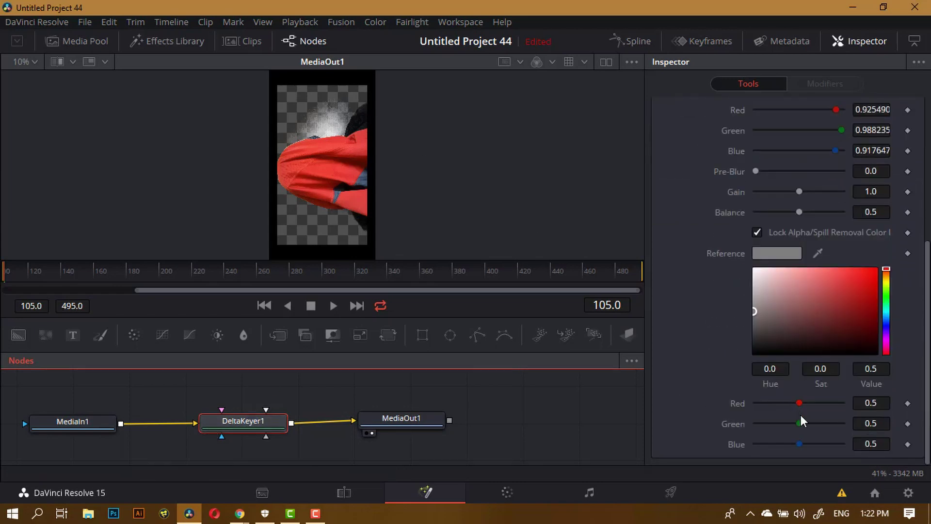
{"action": "mouse_move", "coordinate": [799, 404]}
{"action": "left_mouse_down"}
{"action": "mouse_move", "coordinate": [790, 407]}
{"action": "mouse_move", "coordinate": [800, 407]}
{"action": "left_mouse_up"}
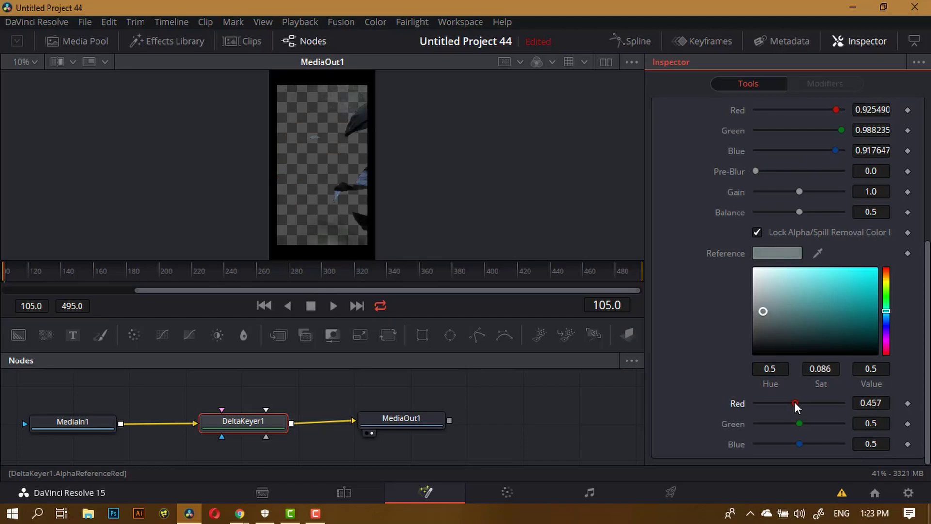
{"action": "scroll", "coordinate": [869, 403], "scroll_direction": "up", "scroll_amount": 5}
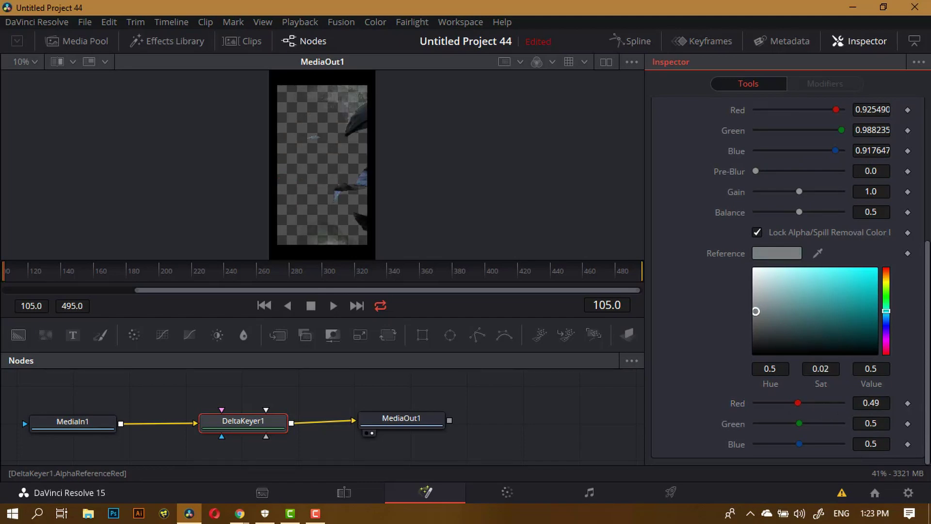
{"action": "scroll", "coordinate": [870, 402], "scroll_direction": "up", "scroll_amount": 3}
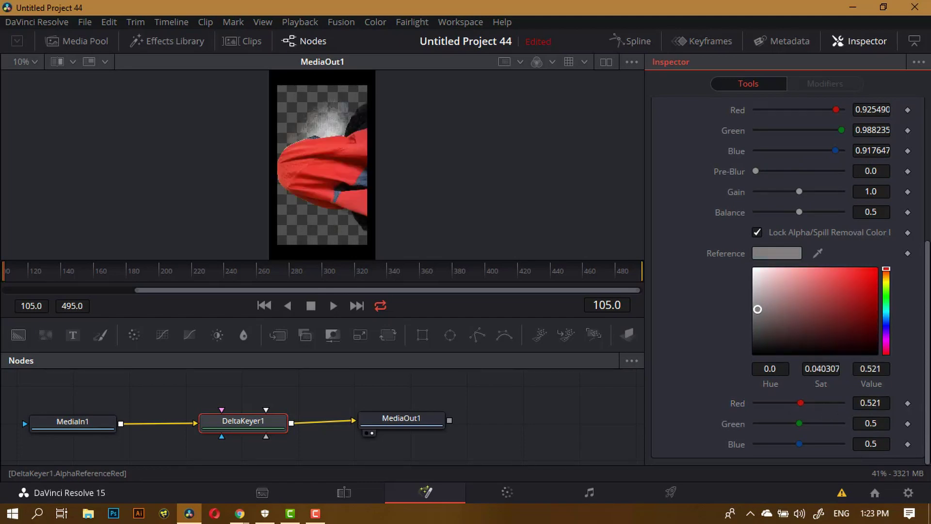
{"action": "scroll", "coordinate": [870, 403], "scroll_direction": "up", "scroll_amount": 2}
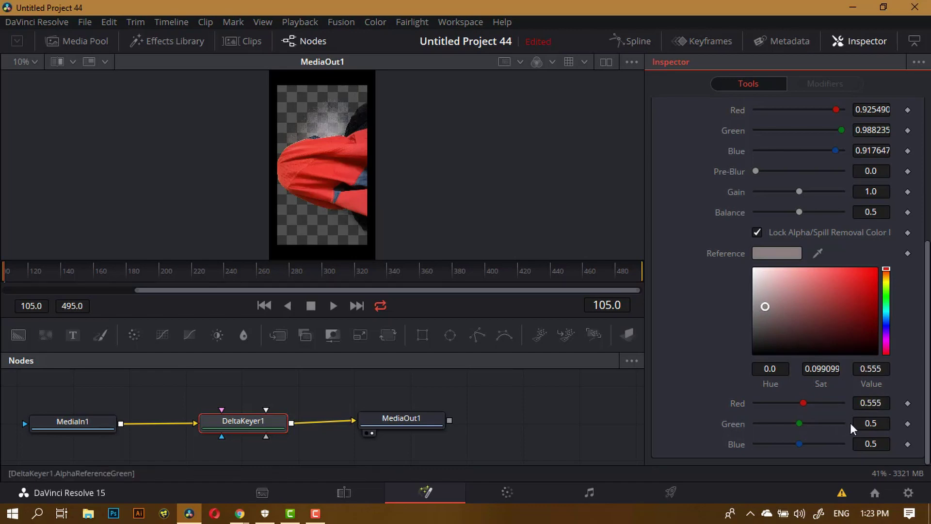
{"action": "scroll", "coordinate": [859, 423], "scroll_direction": "up", "scroll_amount": 4}
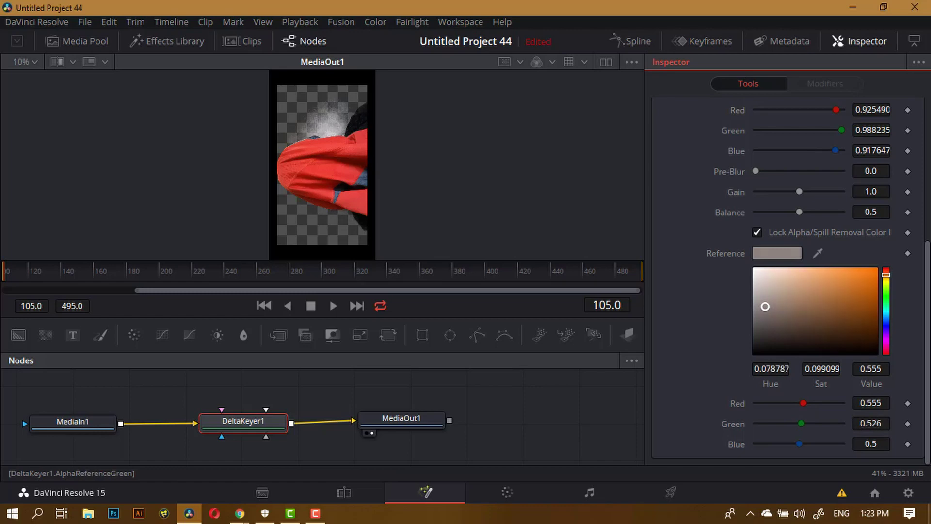
{"action": "scroll", "coordinate": [866, 423], "scroll_direction": "down", "scroll_amount": 8}
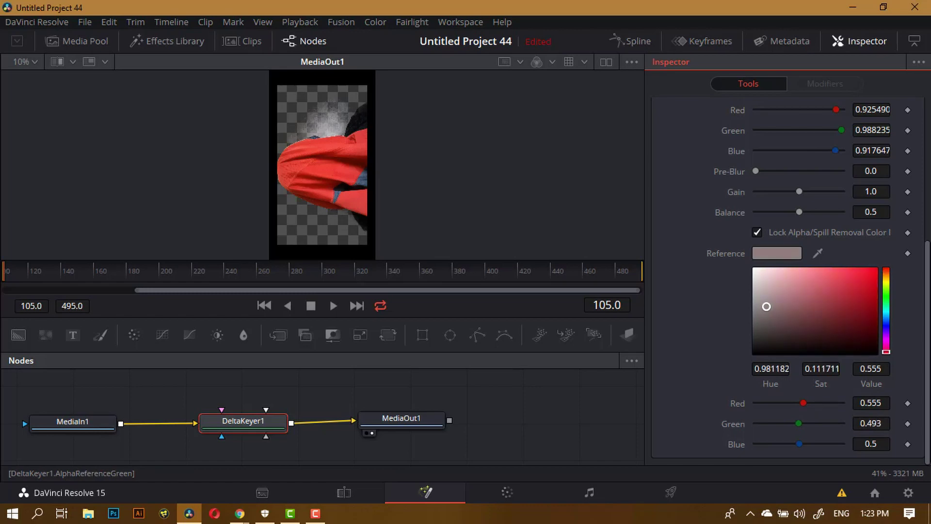
{"action": "scroll", "coordinate": [866, 423], "scroll_direction": "down", "scroll_amount": 1}
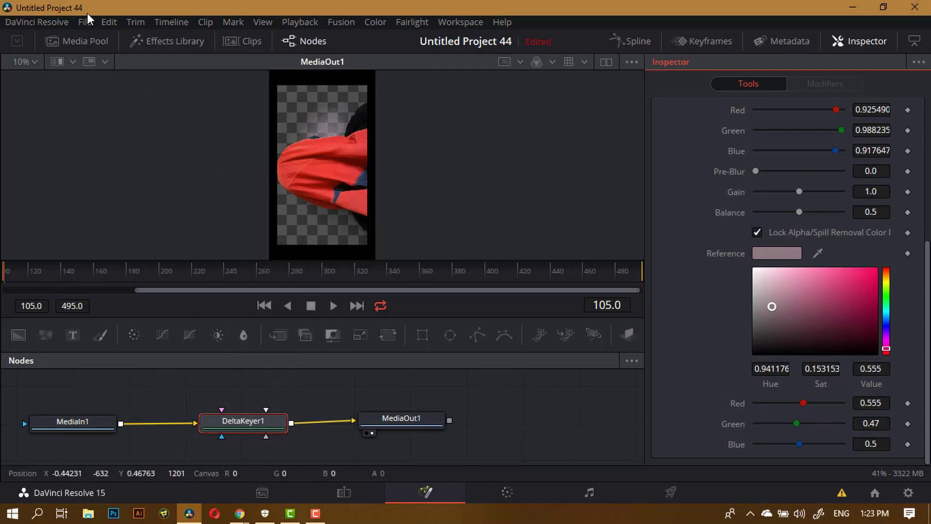
Add the flower image from the Media Pool to the node graph and place its node above DeltaKeyer1.
{"action": "left_click", "coordinate": [86, 43]}
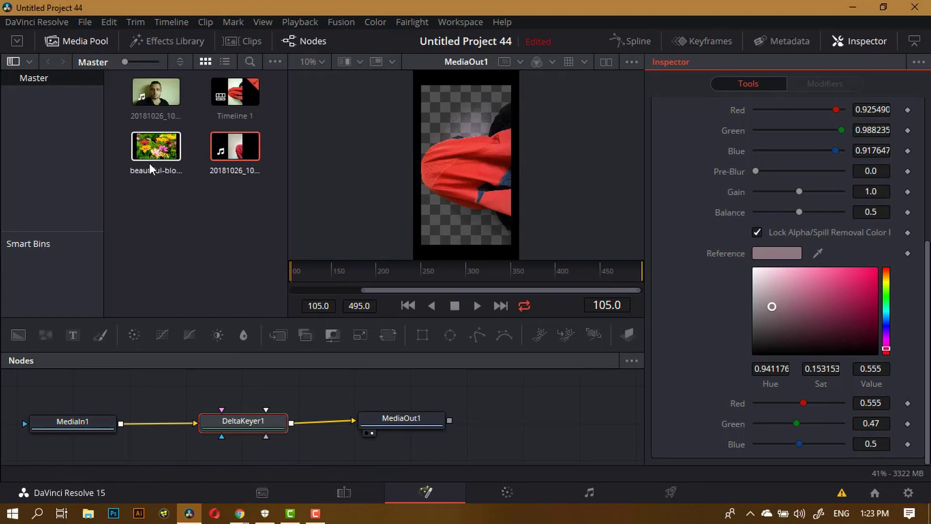
{"action": "left_click_drag", "start_coordinate": [152, 167], "coordinate": [163, 391]}
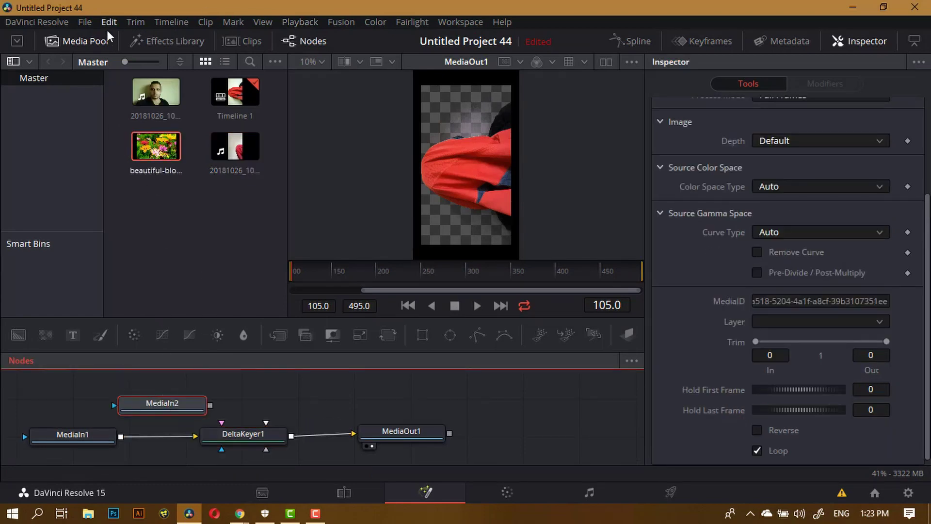
{"action": "left_click", "coordinate": [76, 40]}
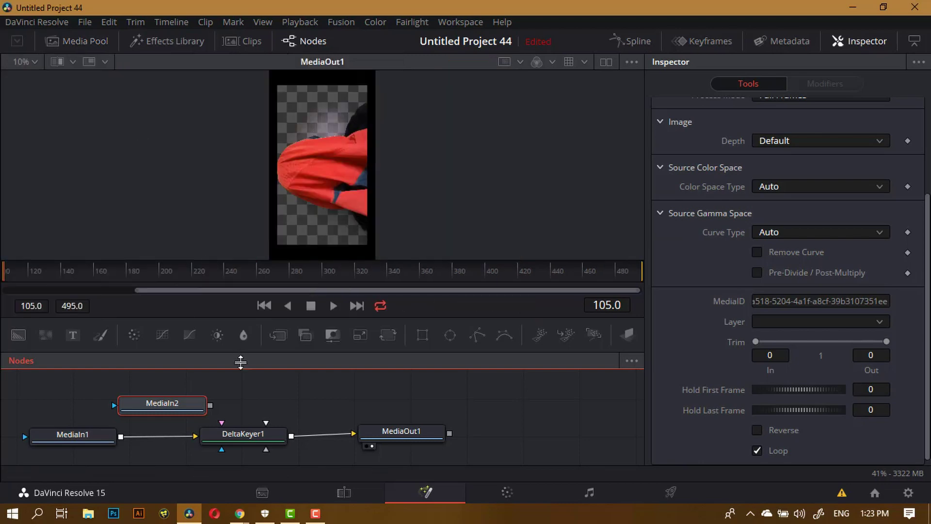
{"action": "left_click_drag", "start_coordinate": [187, 403], "coordinate": [275, 384]}
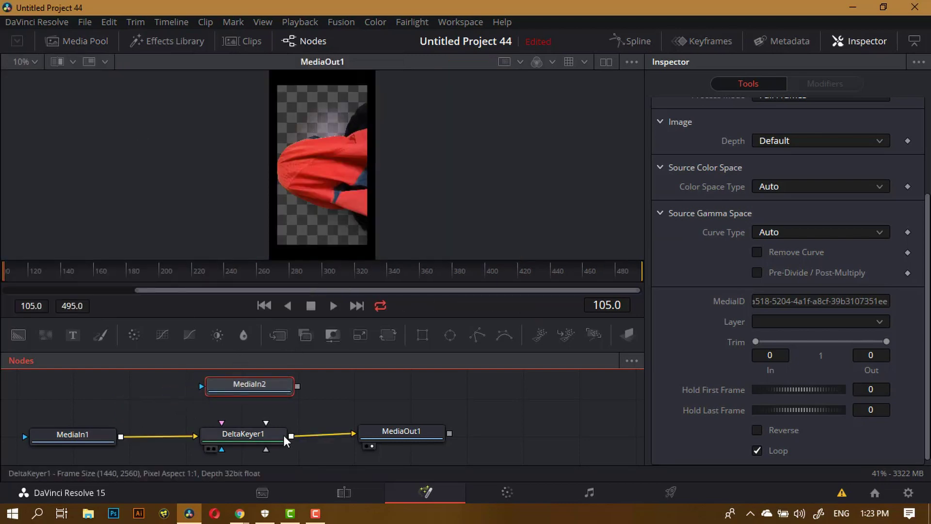
Add a Merge node directly after DeltaKeyer1, between it and MediaOut1.
{"action": "left_click", "coordinate": [258, 429]}
{"action": "scroll", "coordinate": [258, 429], "scroll_direction": "down", "scroll_amount": 1}
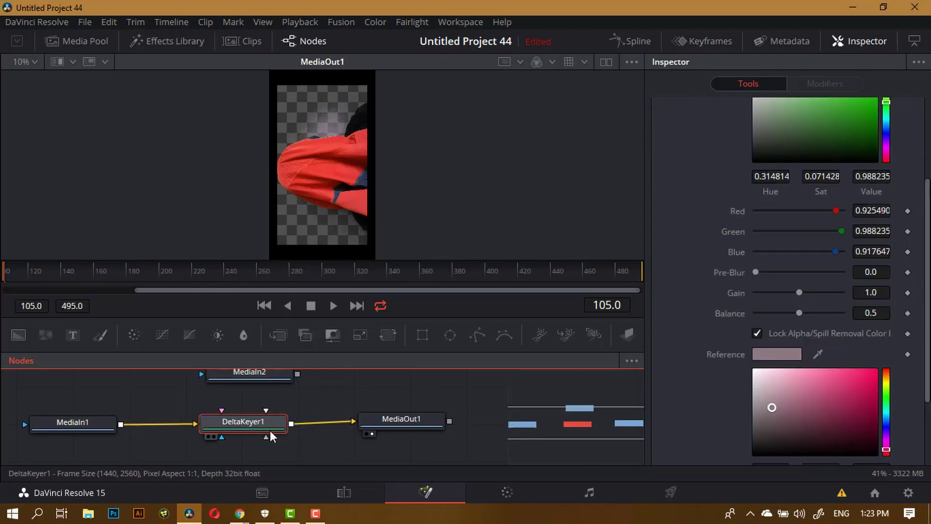
{"action": "key", "text": "shift+space"}
{"action": "type", "text": "Delta Keyer"}
{"action": "key", "text": "BackSpace"}
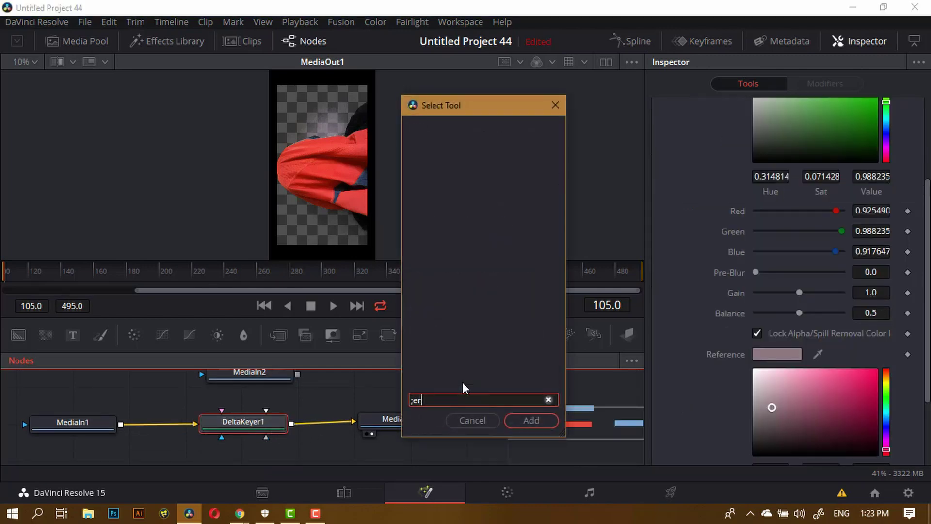
{"action": "type", "text": "mer"}
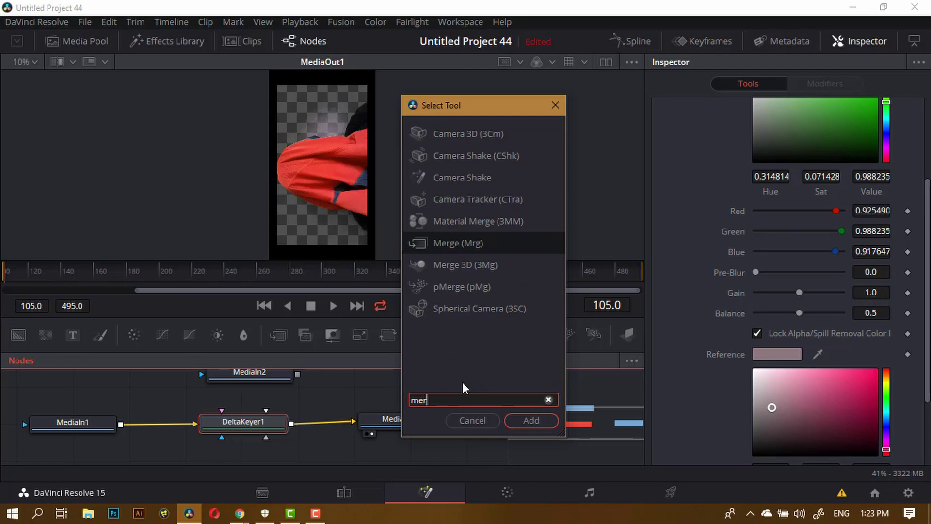
{"action": "left_click", "coordinate": [441, 239]}
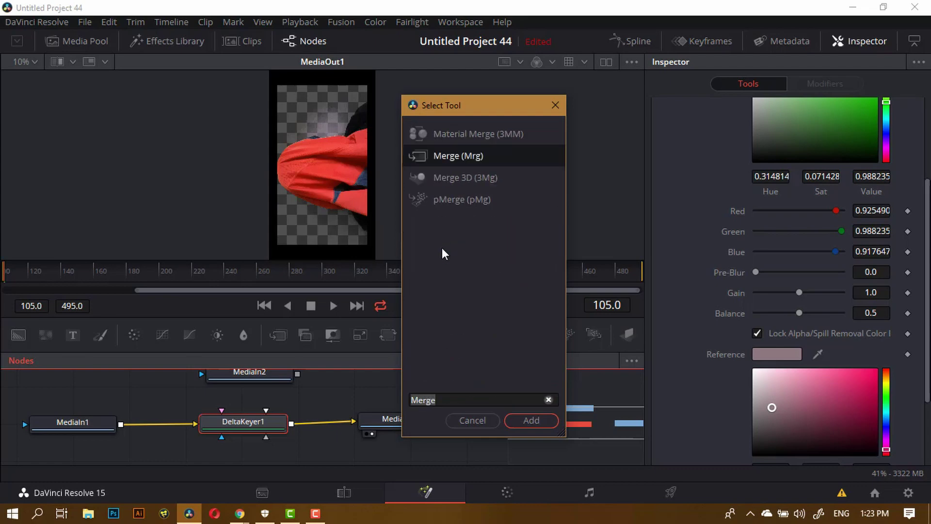
{"action": "left_click", "coordinate": [528, 414]}
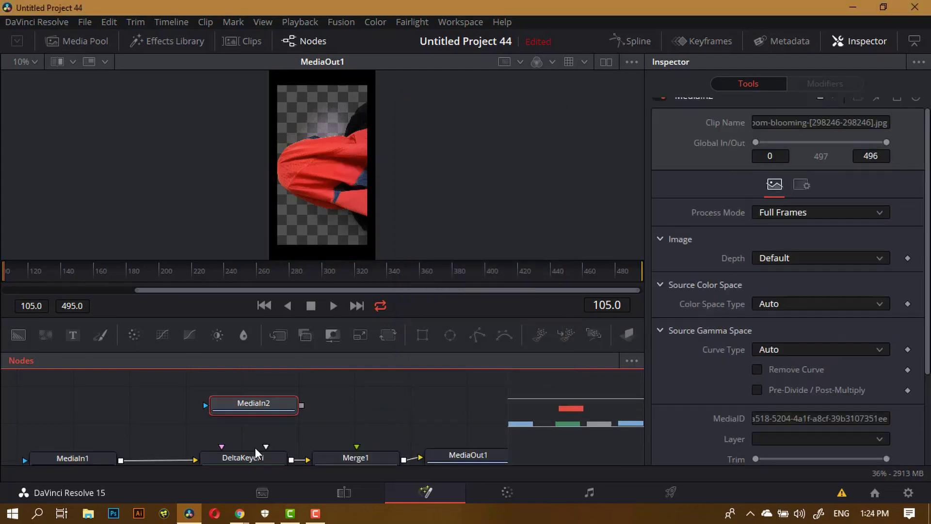
Place MediaIn2 above Merge1 and connect its output to Merge1's foreground input.
{"action": "left_click_drag", "start_coordinate": [241, 405], "coordinate": [354, 406]}
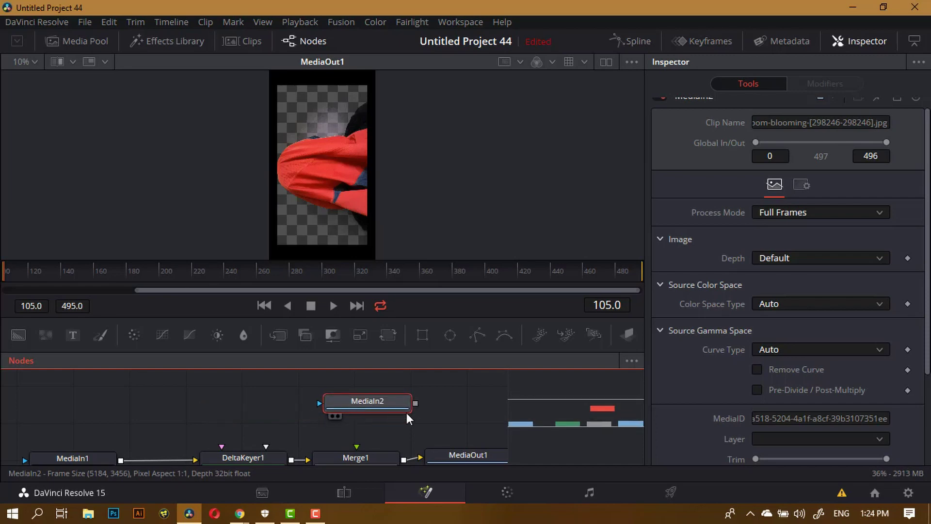
{"action": "left_click_drag", "start_coordinate": [414, 405], "coordinate": [361, 459]}
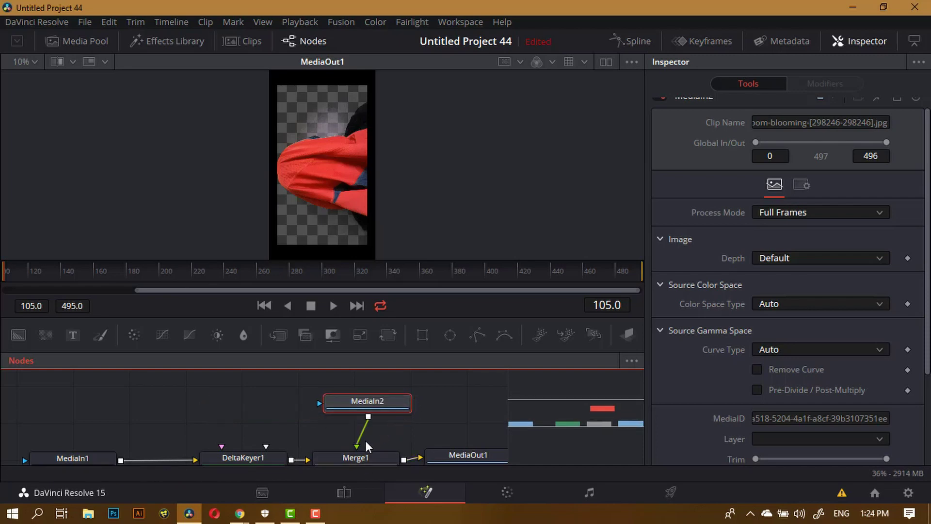
Swap Merge1's inputs so the flower image becomes the background, and set the merge angle to -91.1 to turn the person upright.
{"action": "scroll", "coordinate": [366, 417], "scroll_direction": "down", "scroll_amount": 3}
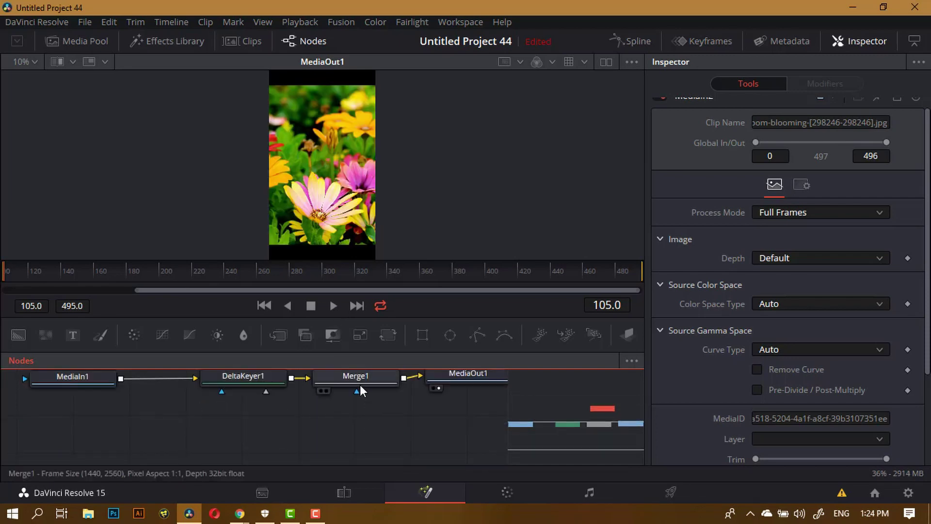
{"action": "scroll", "coordinate": [361, 380], "scroll_direction": "up", "scroll_amount": 1}
{"action": "left_click", "coordinate": [367, 397]}
{"action": "right_click", "coordinate": [362, 378]}
{"action": "left_click", "coordinate": [359, 403]}
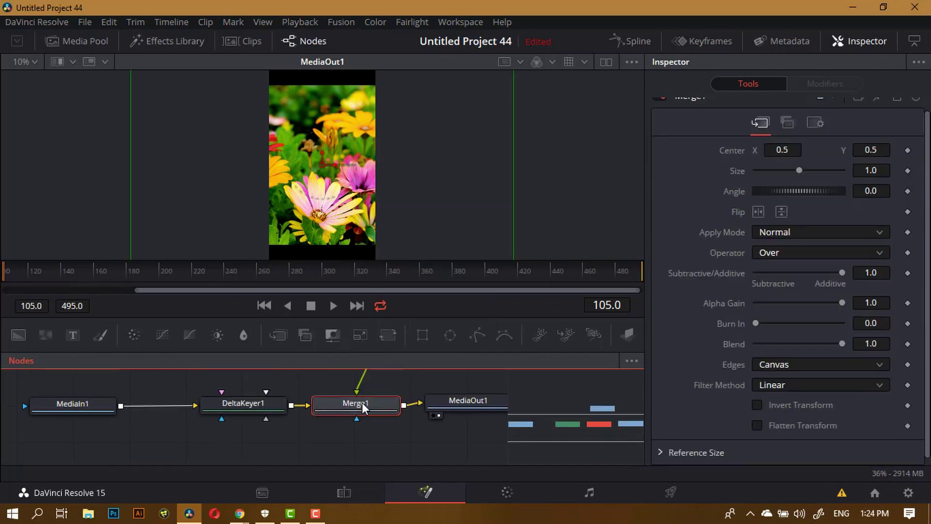
{"action": "right_click", "coordinate": [362, 403]}
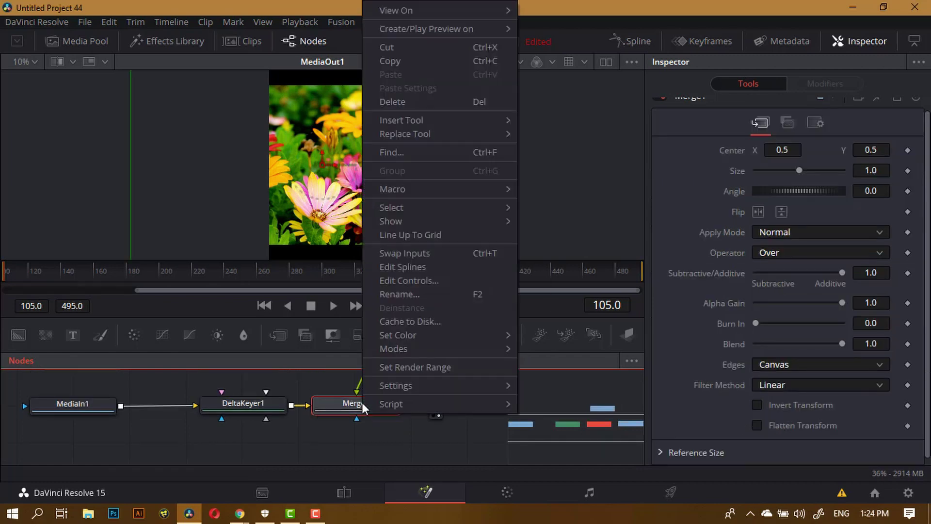
{"action": "left_click", "coordinate": [447, 251]}
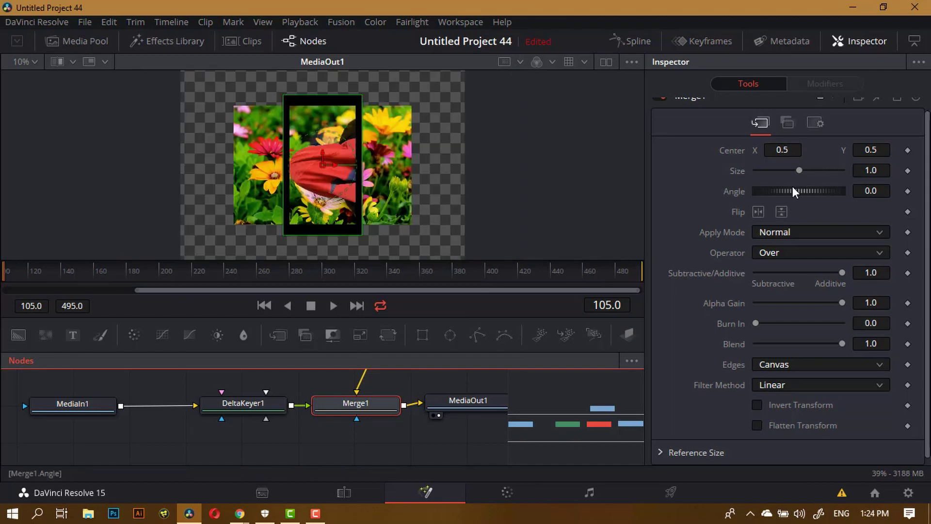
{"action": "left_click_drag", "start_coordinate": [791, 190], "coordinate": [808, 190]}
{"action": "left_click_drag", "start_coordinate": [824, 194], "coordinate": [415, 297]}
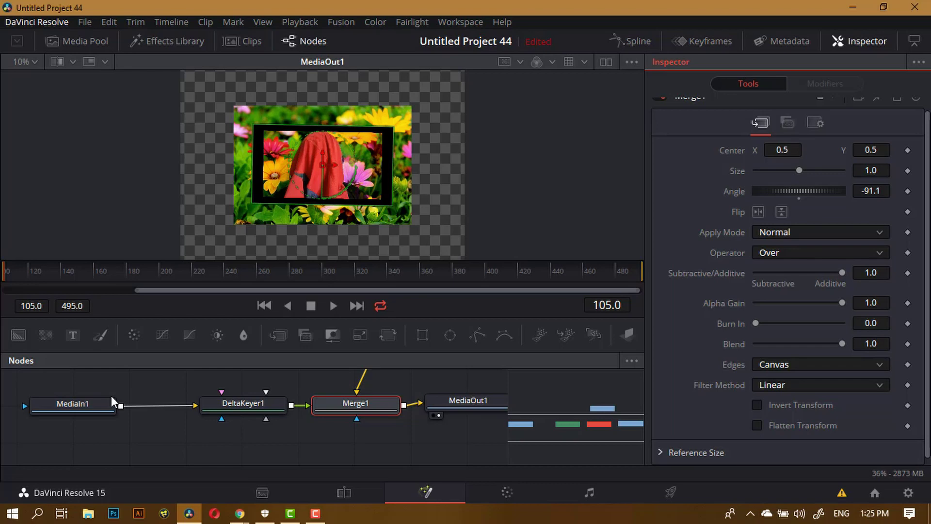
Play back the keyed composite from the start of Timeline 1 on the Edit page, with the preview enlarged.
{"action": "left_click", "coordinate": [365, 497]}
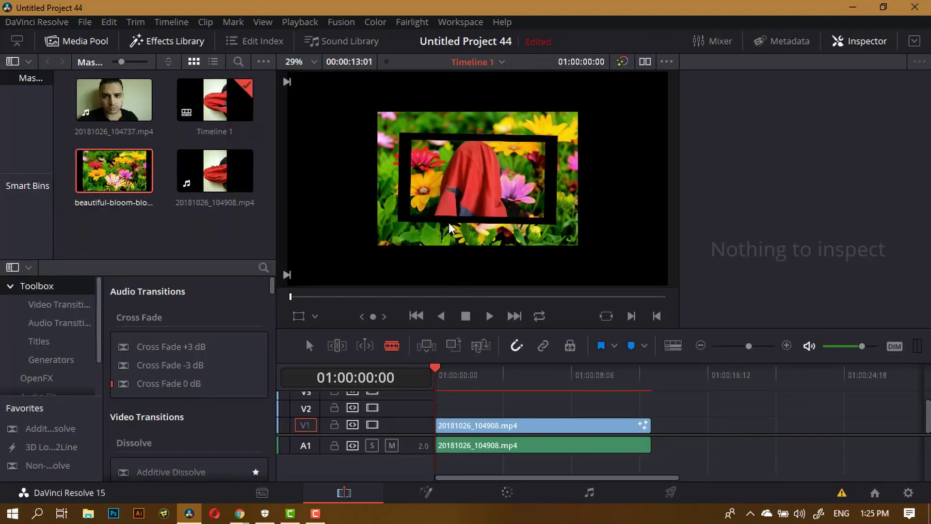
{"action": "scroll", "coordinate": [449, 228], "scroll_direction": "up", "scroll_amount": 4}
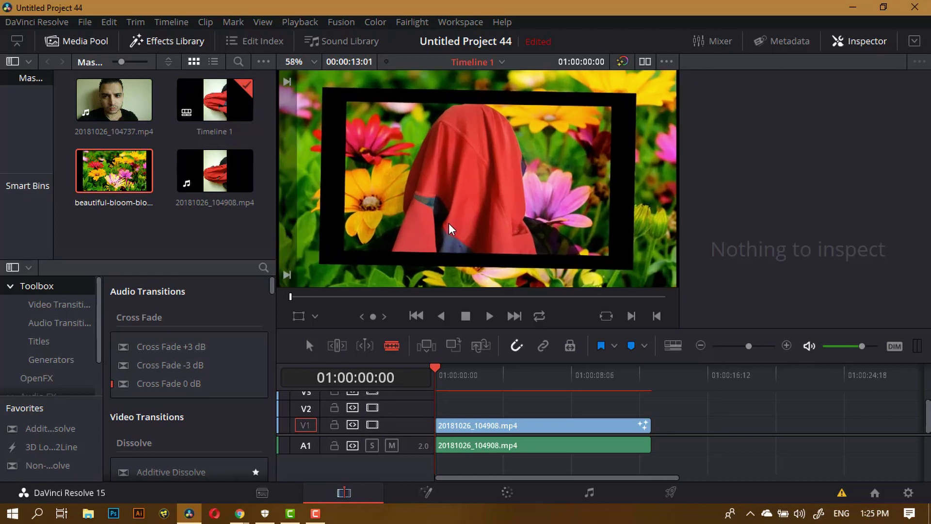
{"action": "left_click", "coordinate": [488, 316]}
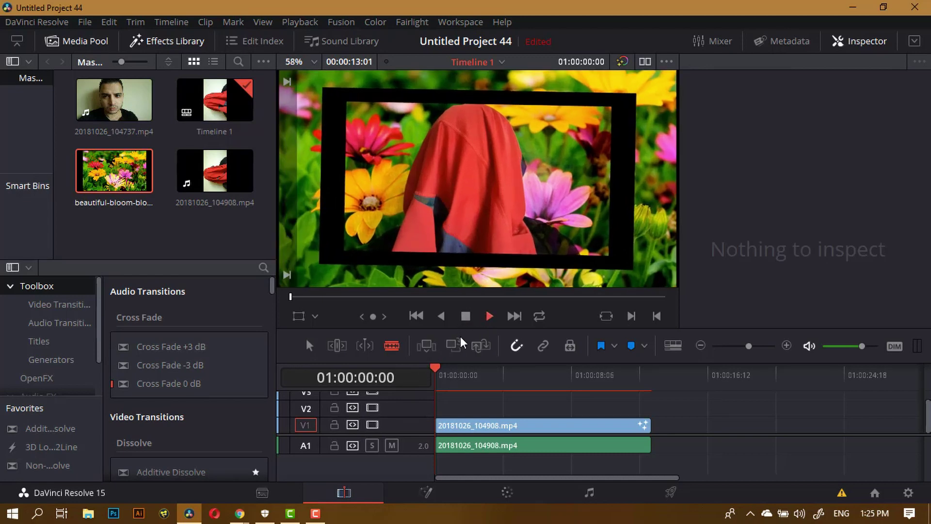